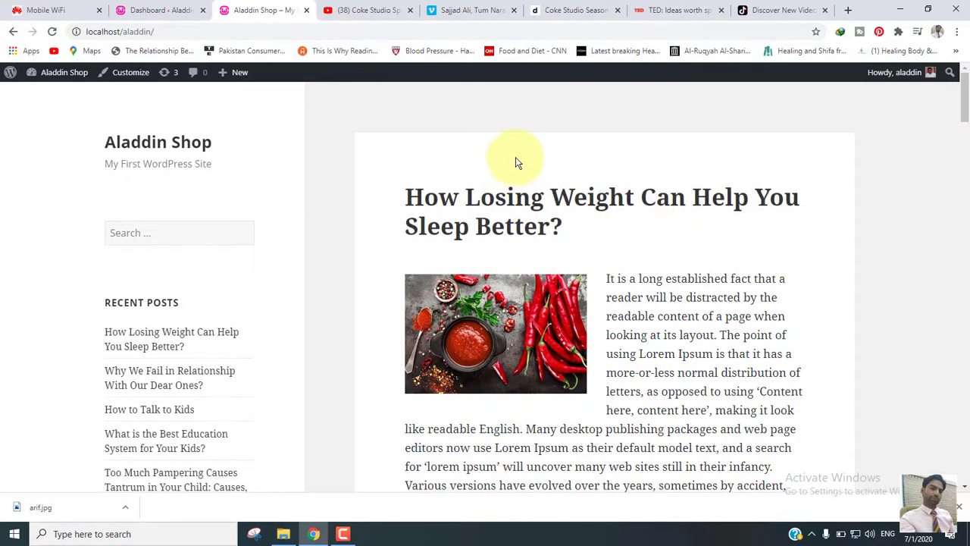
- Look through the open YouTube, Vimeo, Dailymotion, TED and TikTok pages as sources of videos for the Aladdin Shop site
click(371, 10)
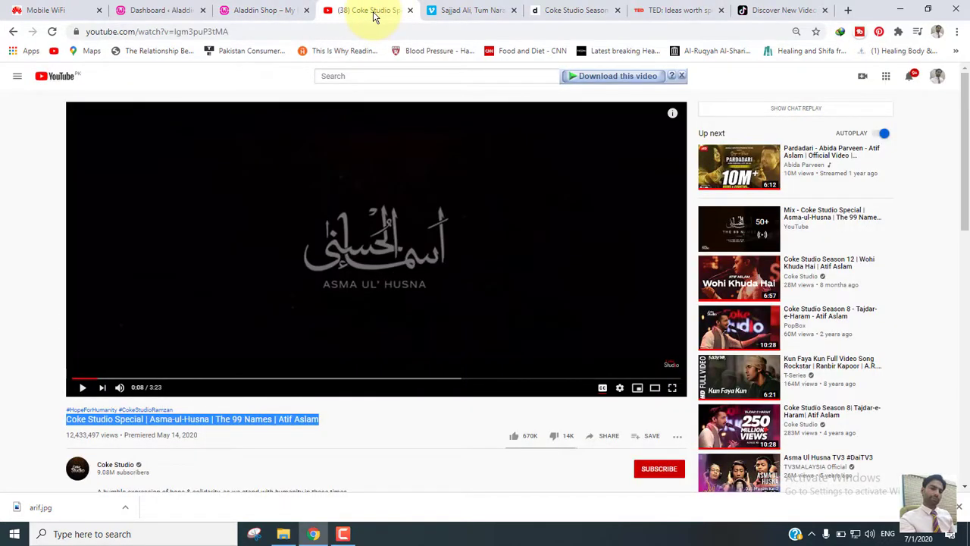
click(296, 13)
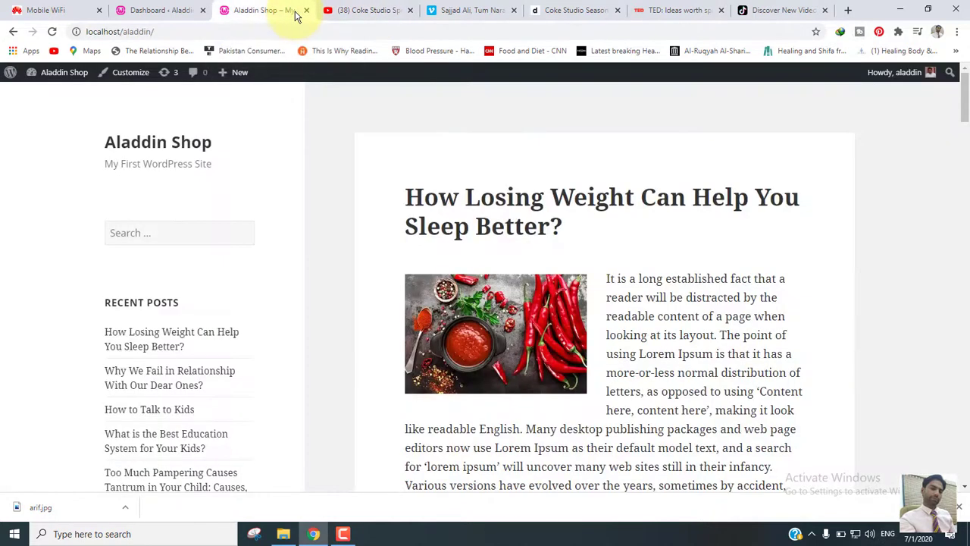
click(377, 11)
click(467, 14)
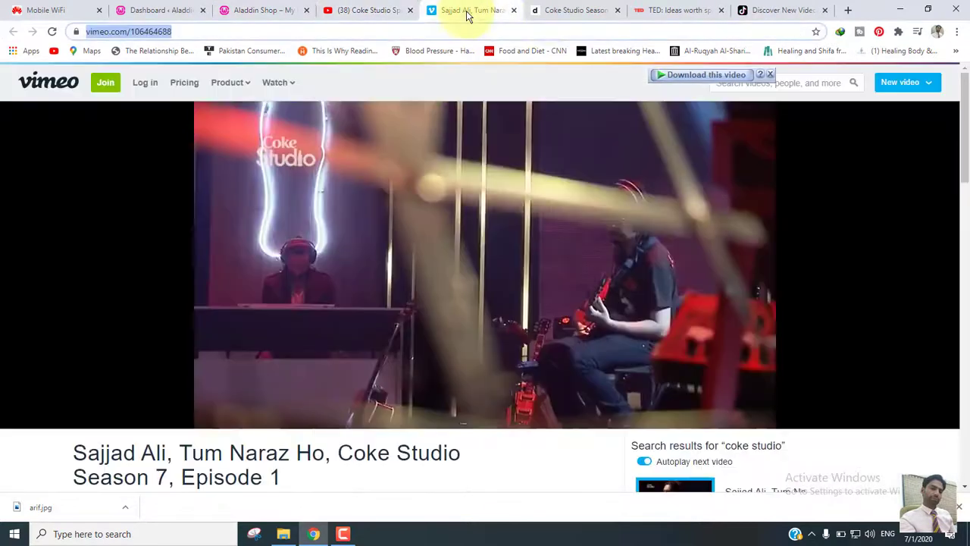
click(557, 14)
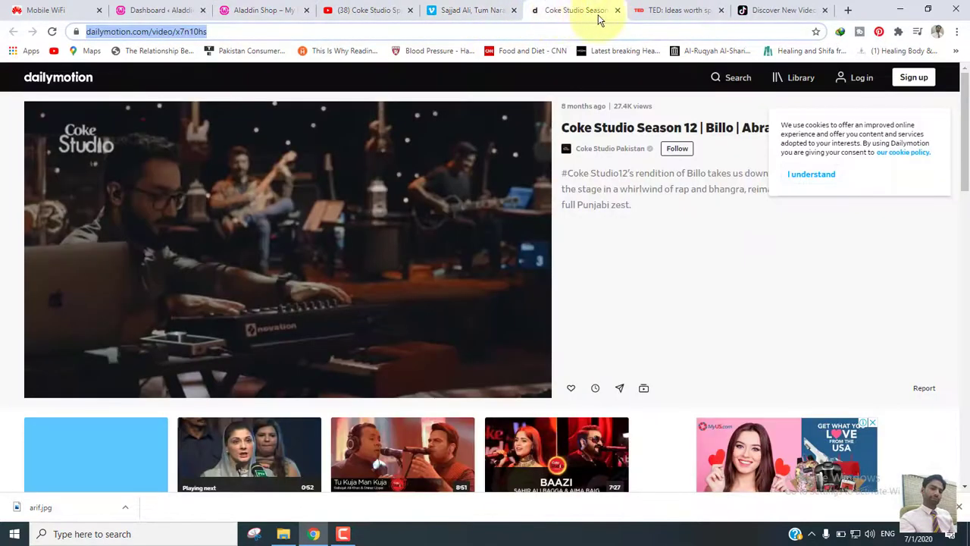
click(656, 14)
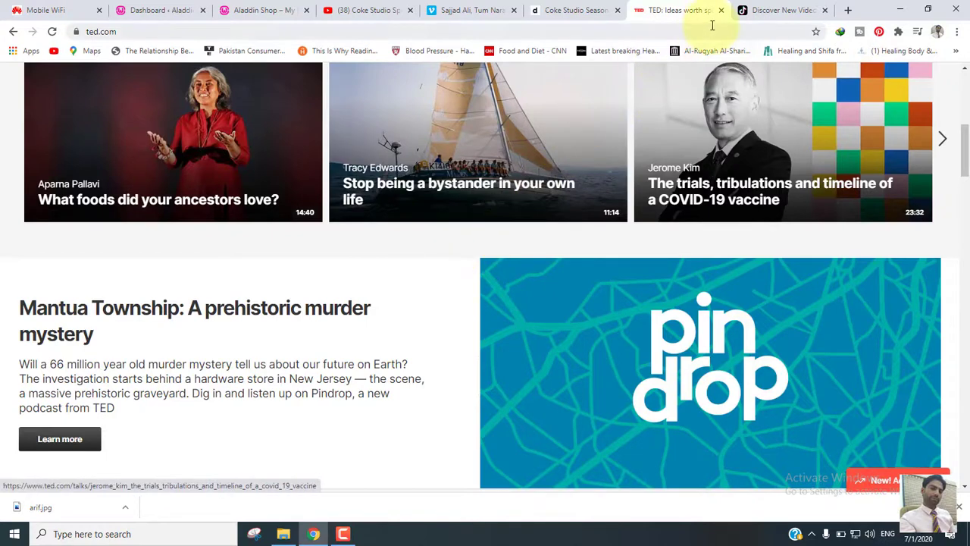
click(786, 13)
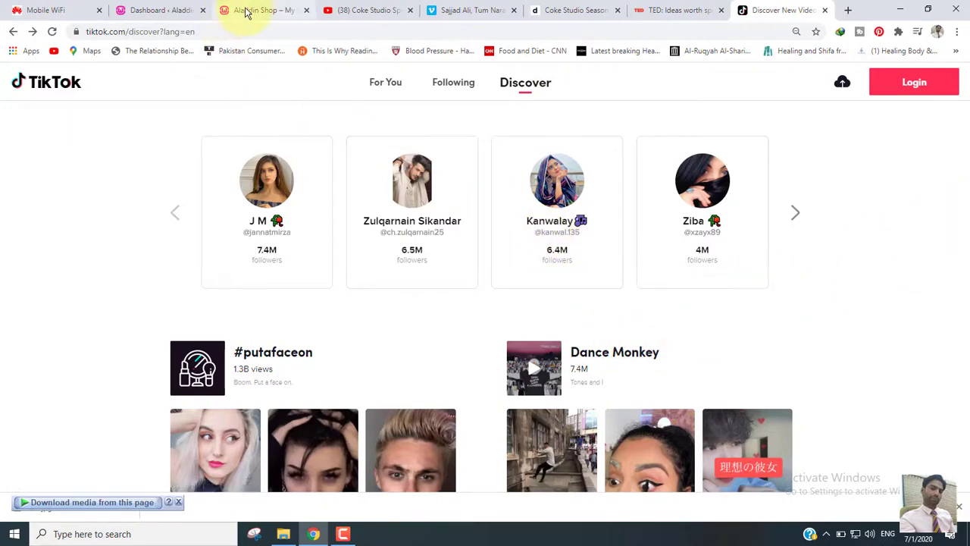
- Create a new WordPress post titled "Coke Studio Special | Asma-ul-Husna | The 99 Names | Atif Aslam", reusing the YouTube video's title
click(155, 9)
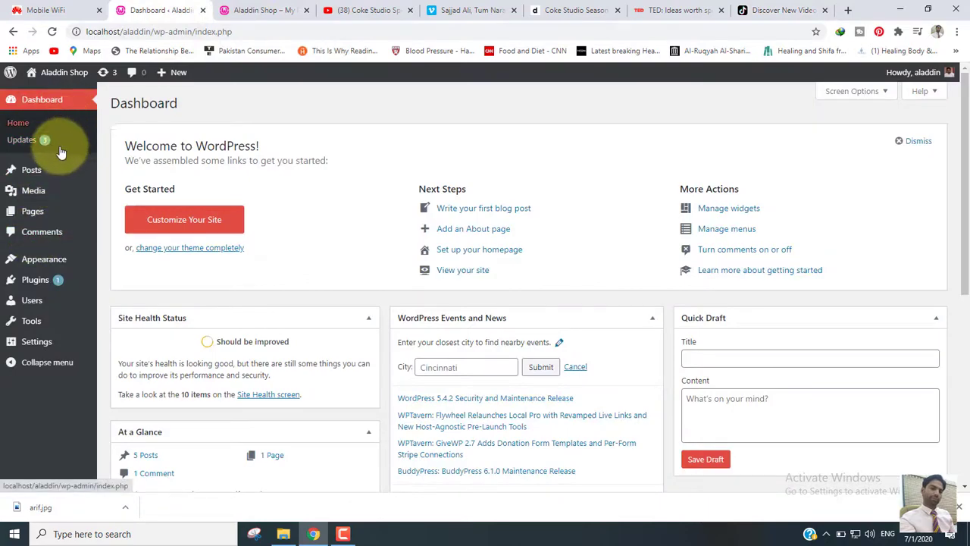
mouse_move(13, 175)
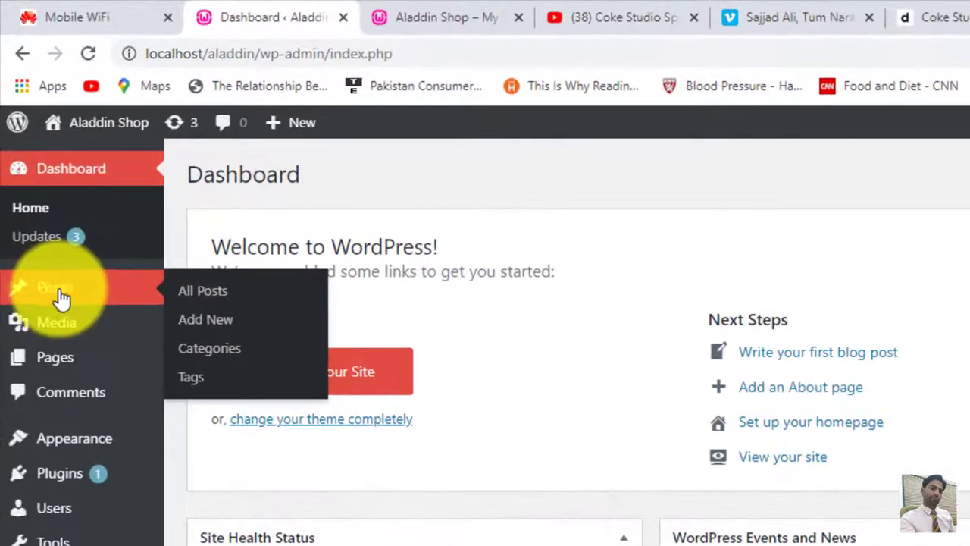
click(203, 324)
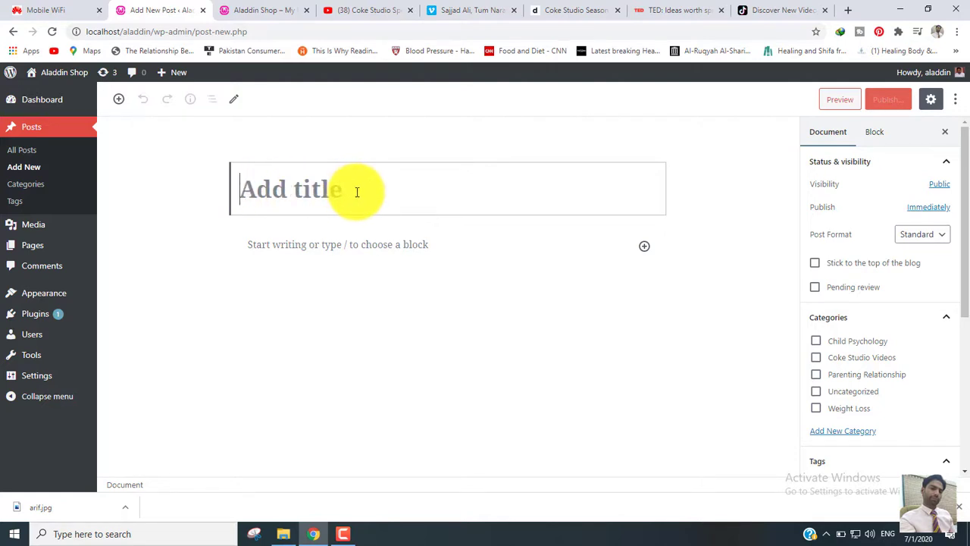
click(365, 9)
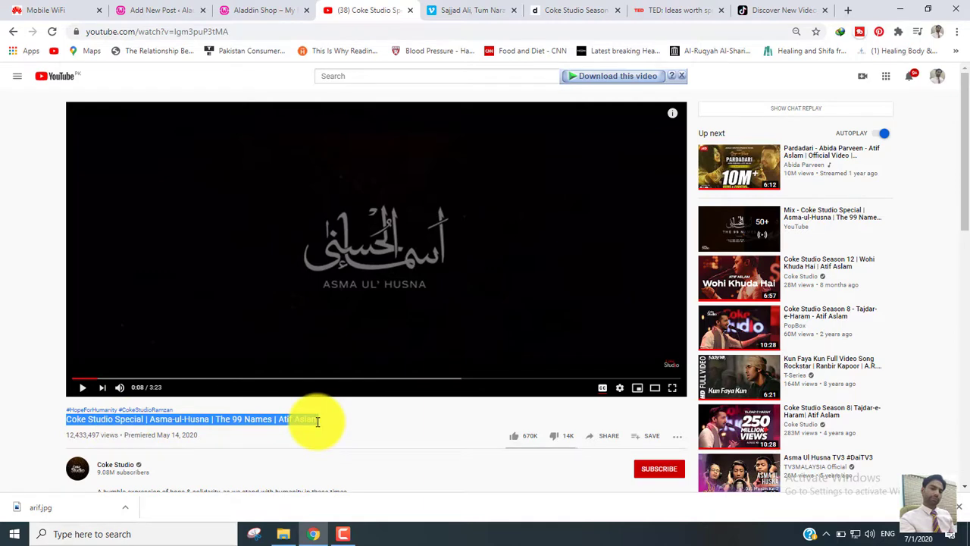
click(155, 11)
text(Coke Studio Special | Asma-ul-Husna | The 99 Names | Atif Aslam)
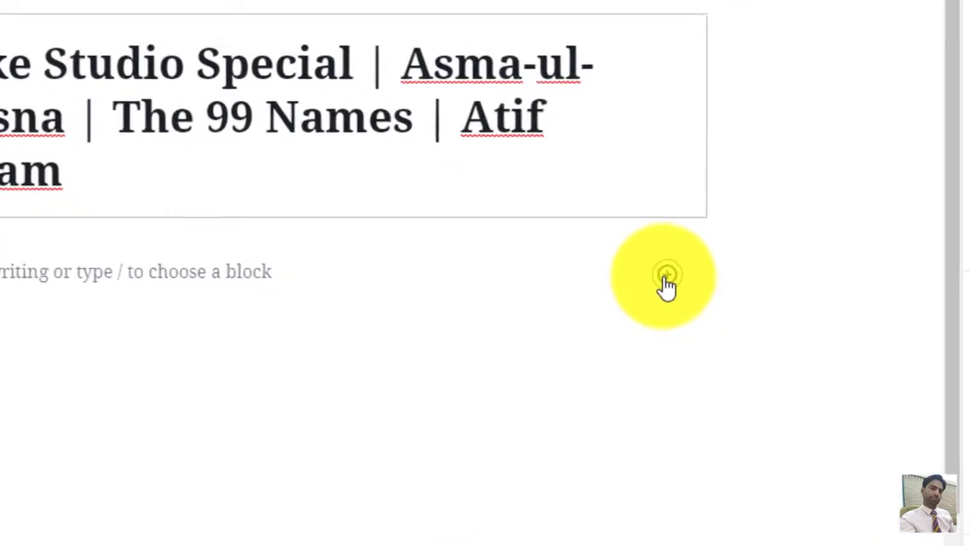
- Browse the Embeds category of blocks and insert a YouTube block below the post title
click(639, 303)
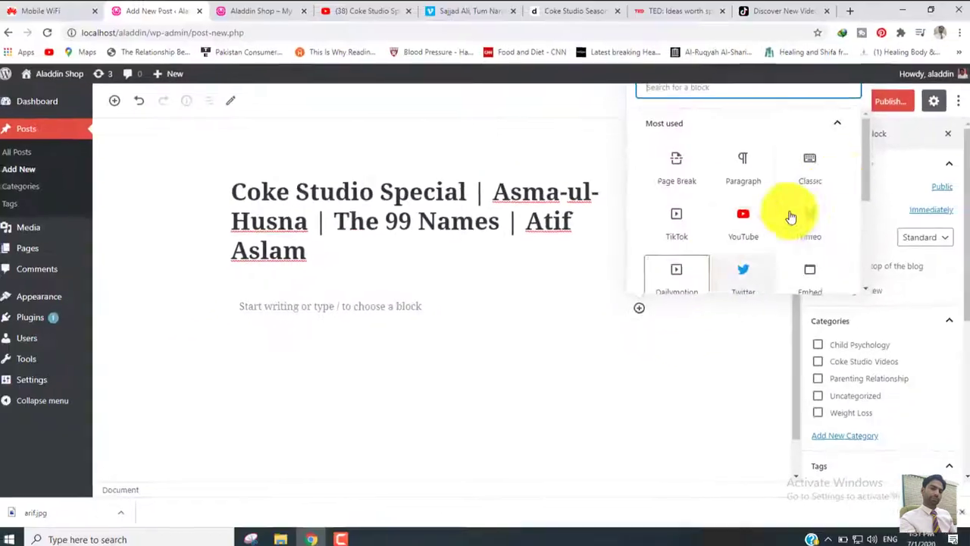
click(837, 128)
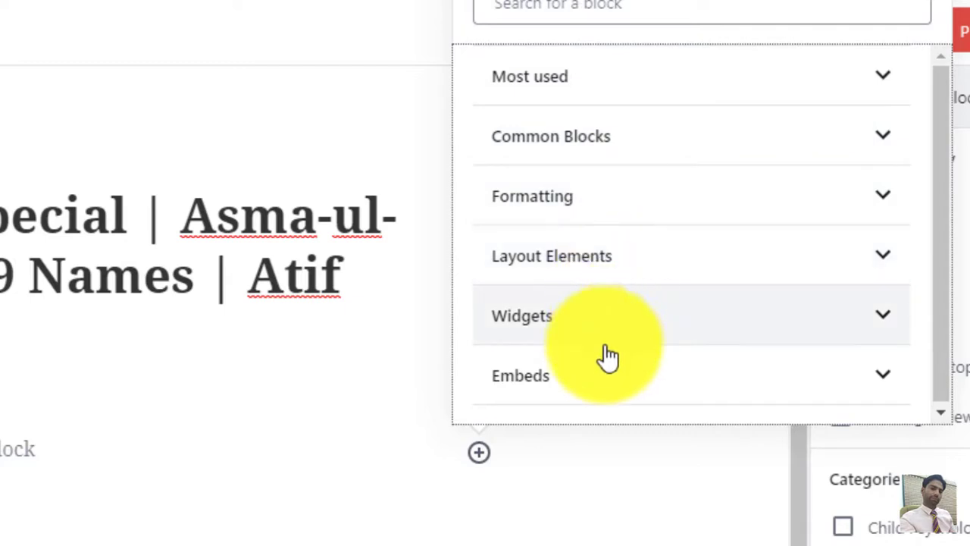
click(864, 389)
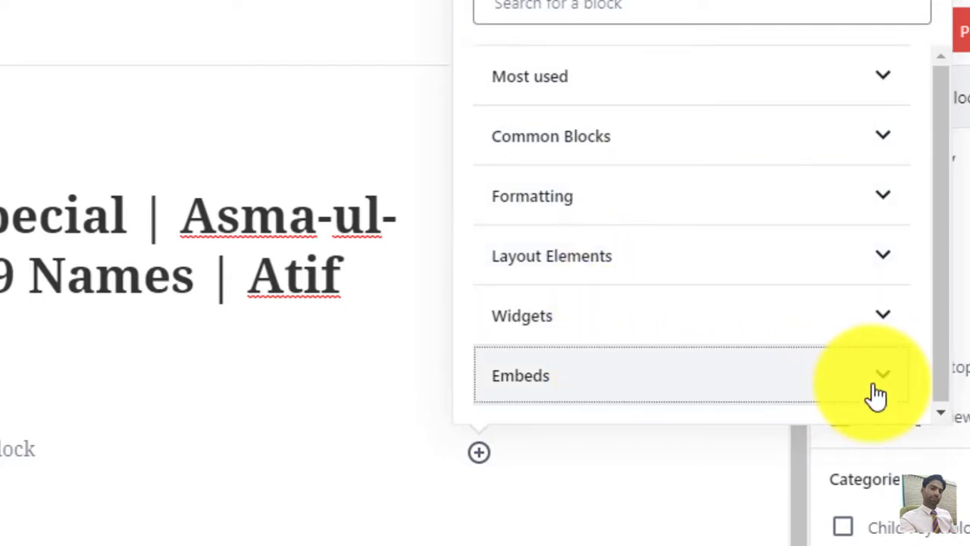
click(937, 148)
mouse_move(938, 148)
mouse_down()
mouse_move(937, 198)
mouse_move(938, 157)
mouse_up()
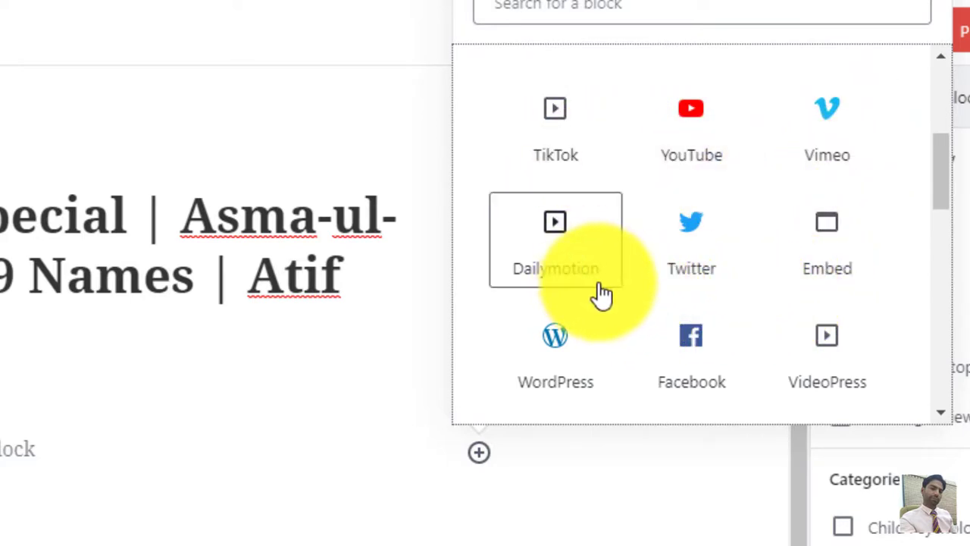
drag(943, 185, 953, 372)
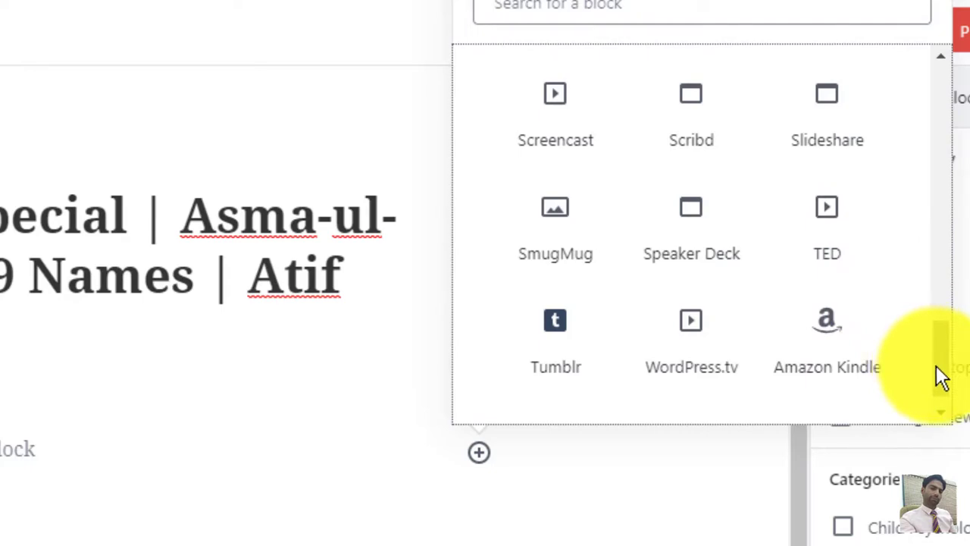
drag(940, 377, 880, 172)
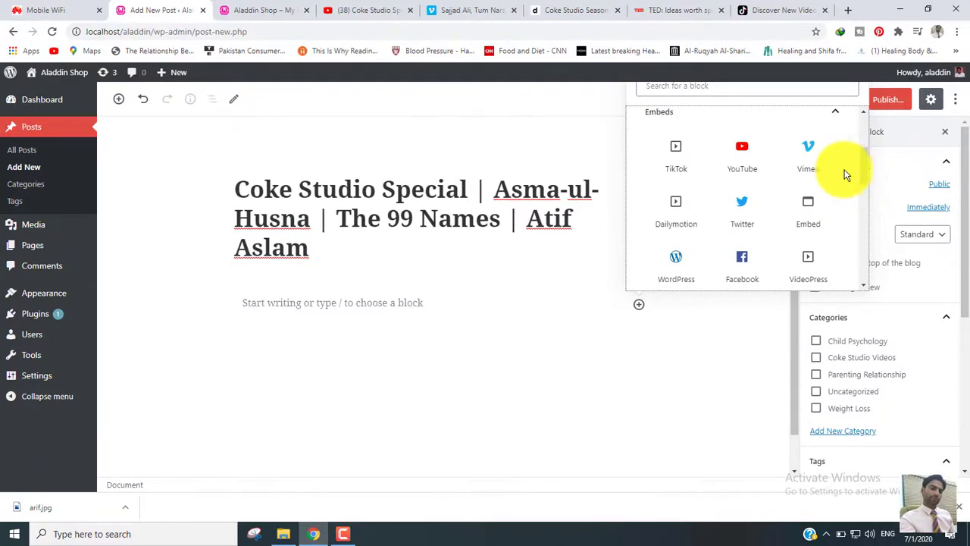
click(742, 155)
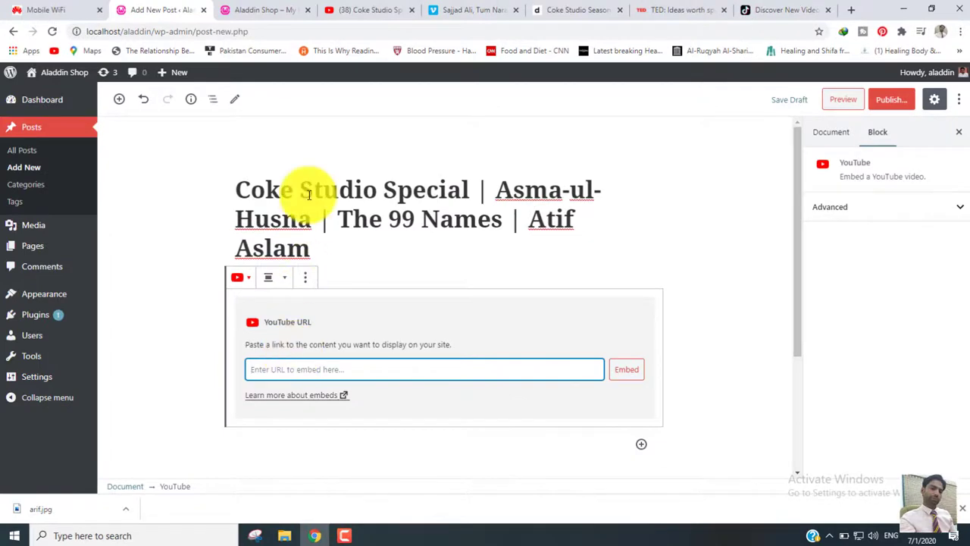
- Copy the share link of the Asma-ul-Husna video on YouTube and embed it in the post's YouTube block
click(361, 9)
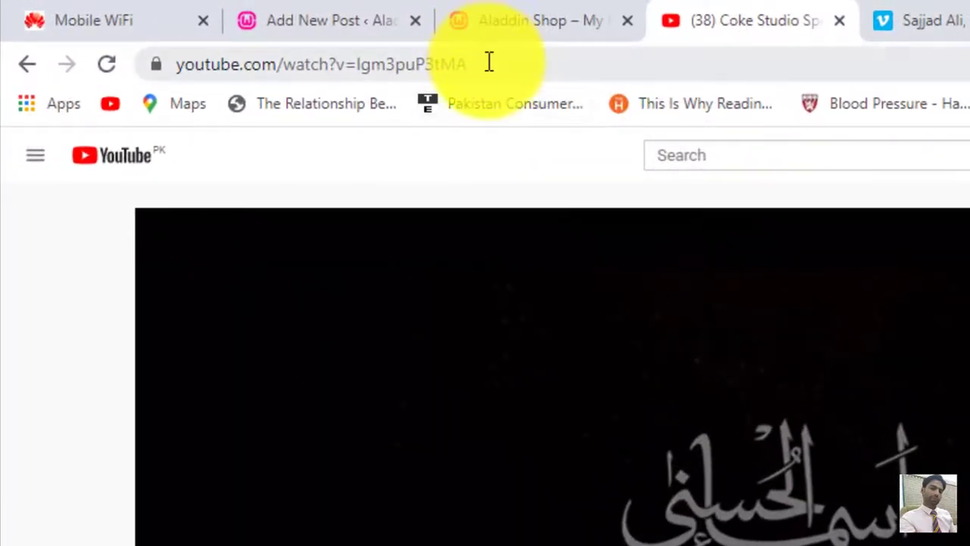
click(489, 62)
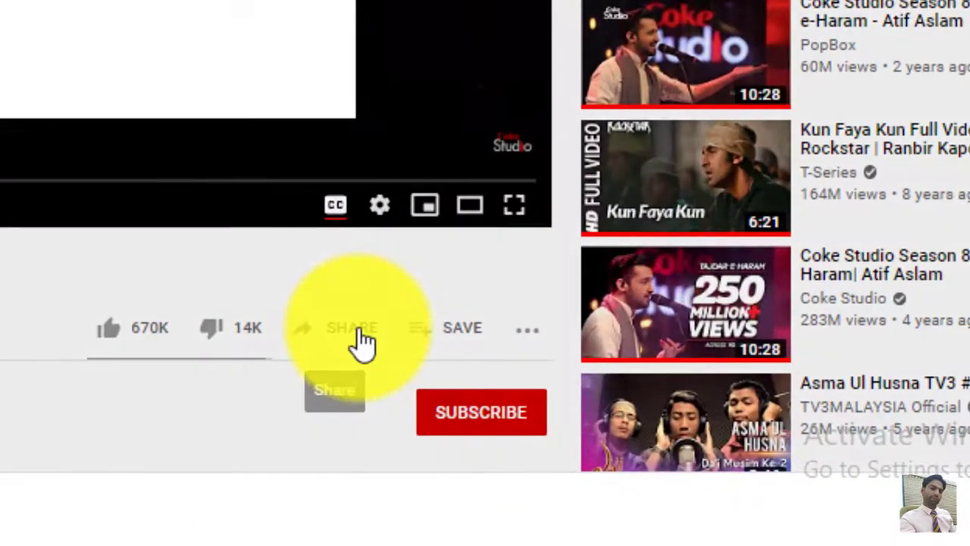
click(364, 342)
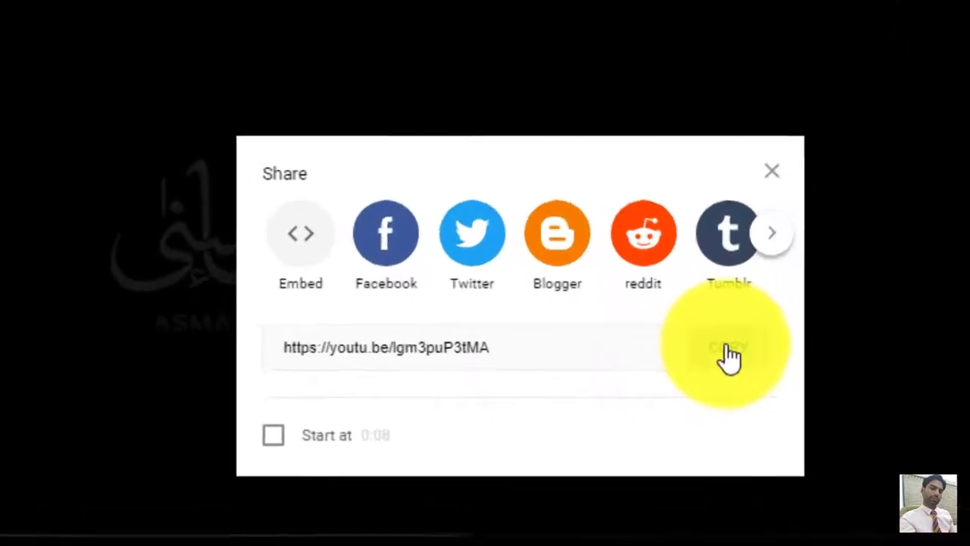
click(579, 298)
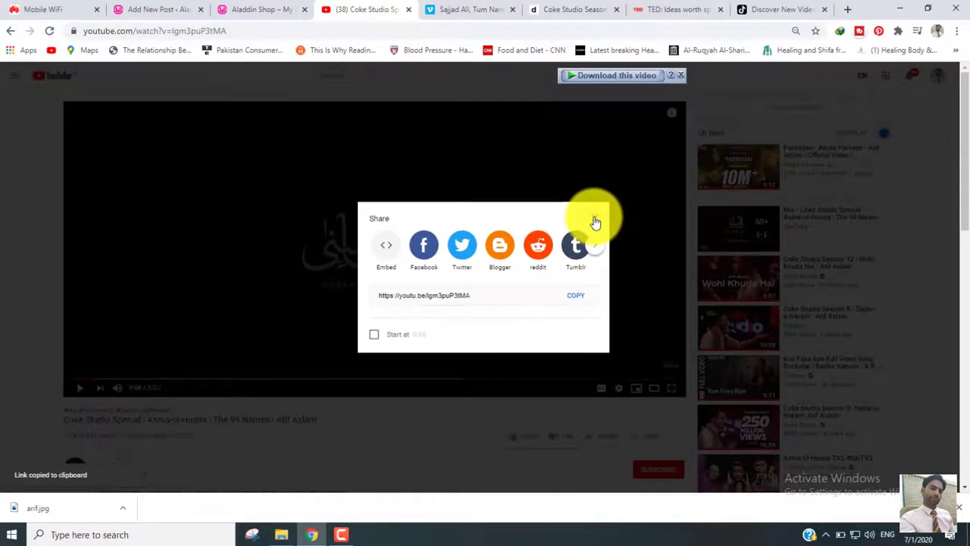
click(801, 163)
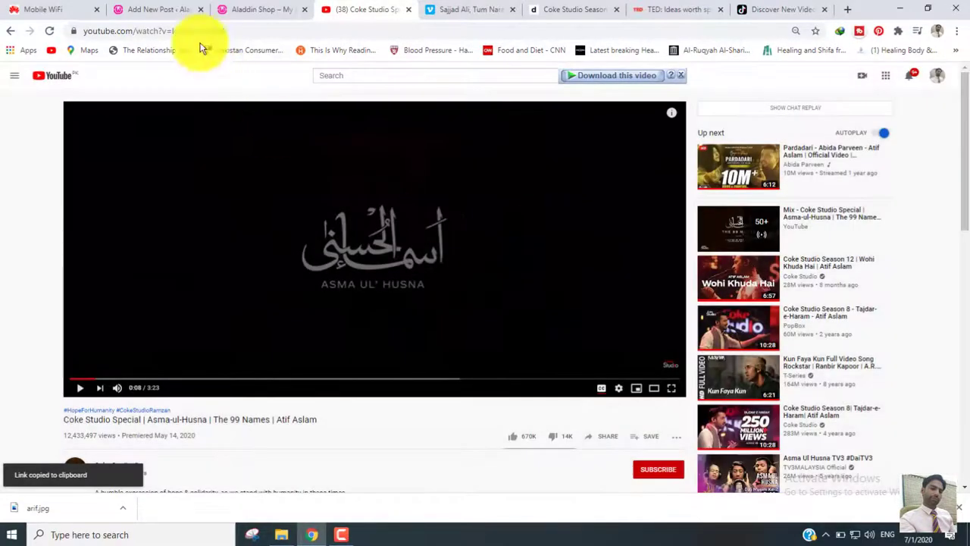
click(163, 8)
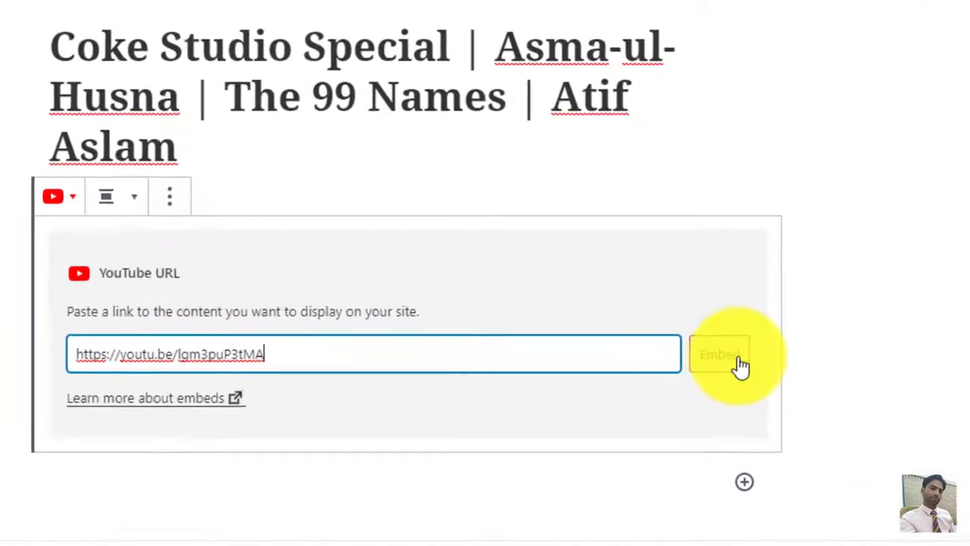
click(737, 361)
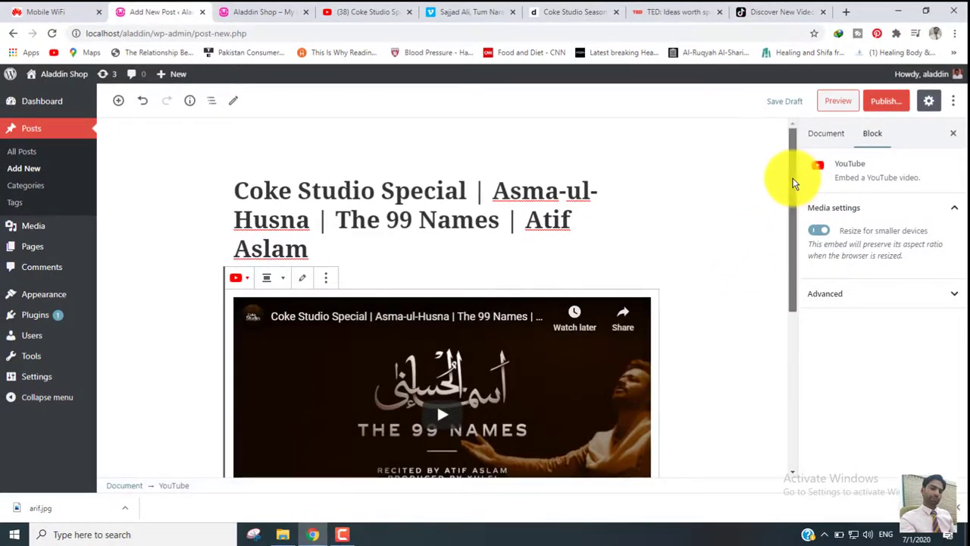
- Test the embedded YouTube video in the post by playing it briefly and pausing it
drag(794, 182, 808, 249)
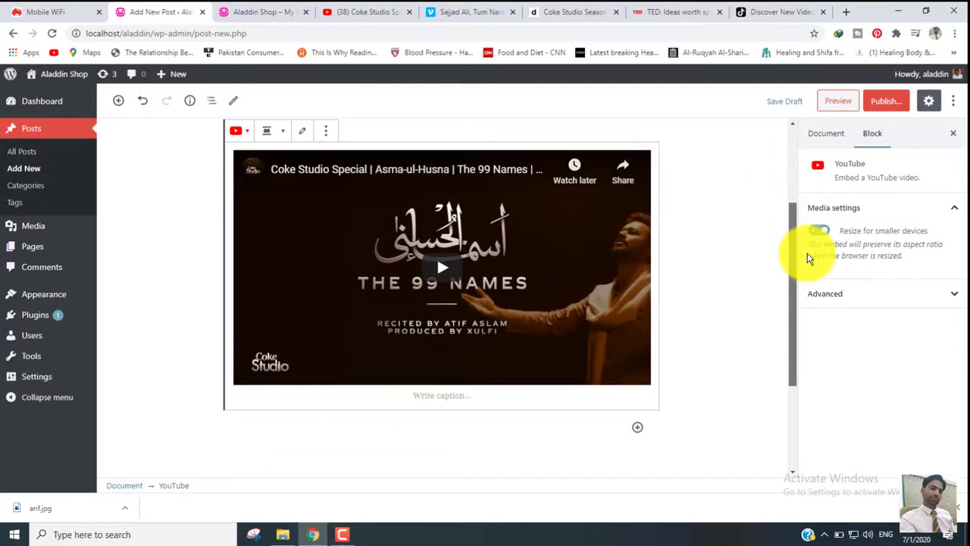
click(444, 271)
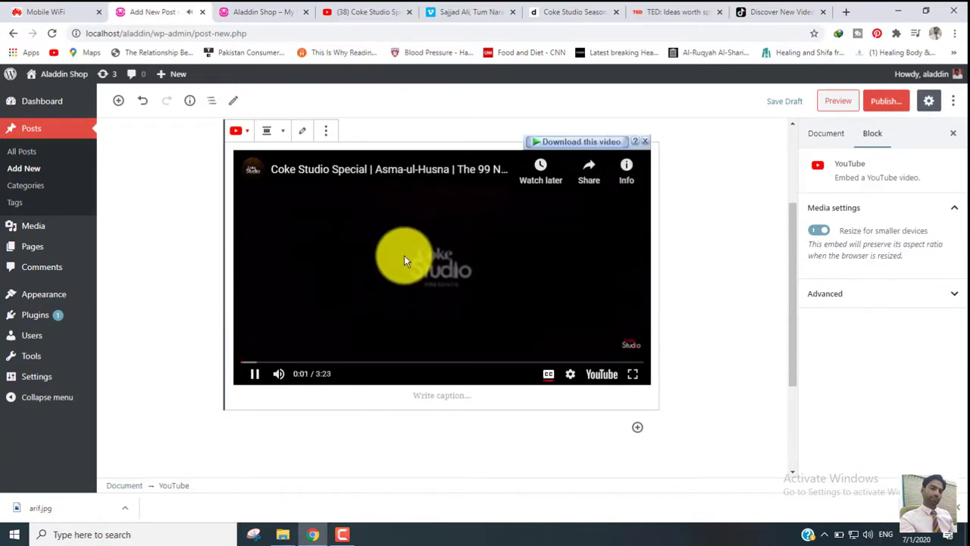
click(255, 375)
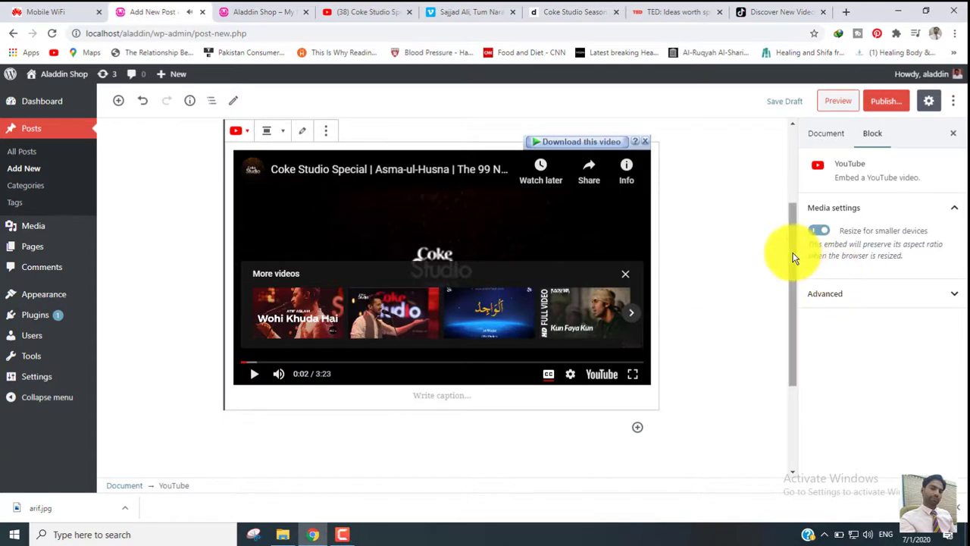
drag(793, 252, 785, 296)
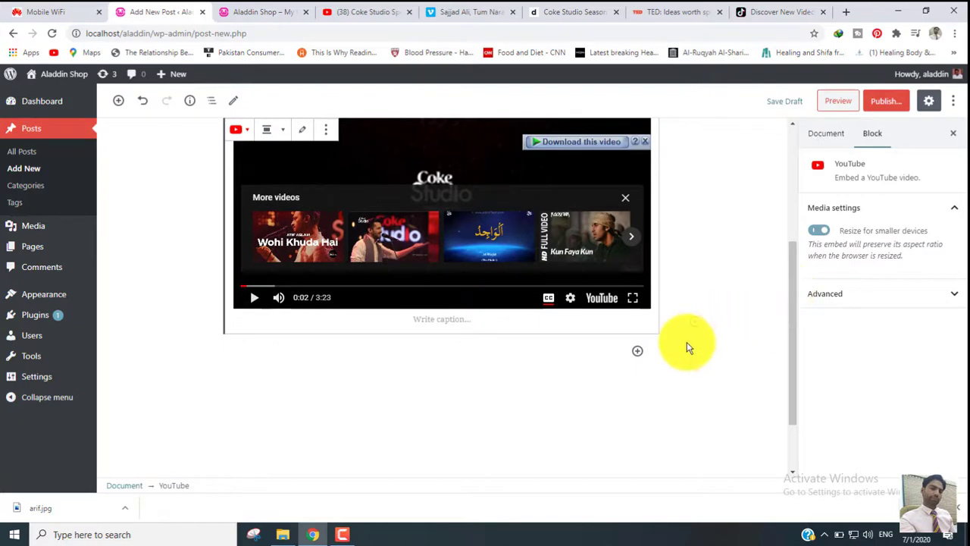
- Review the open Vimeo, Dailymotion, TED and TikTok pages for further videos to embed
click(469, 14)
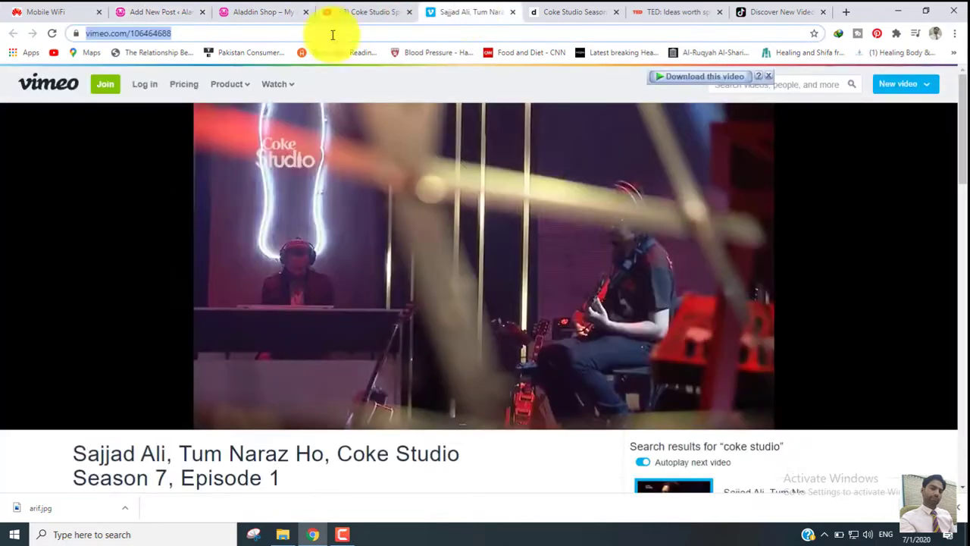
click(551, 11)
click(683, 9)
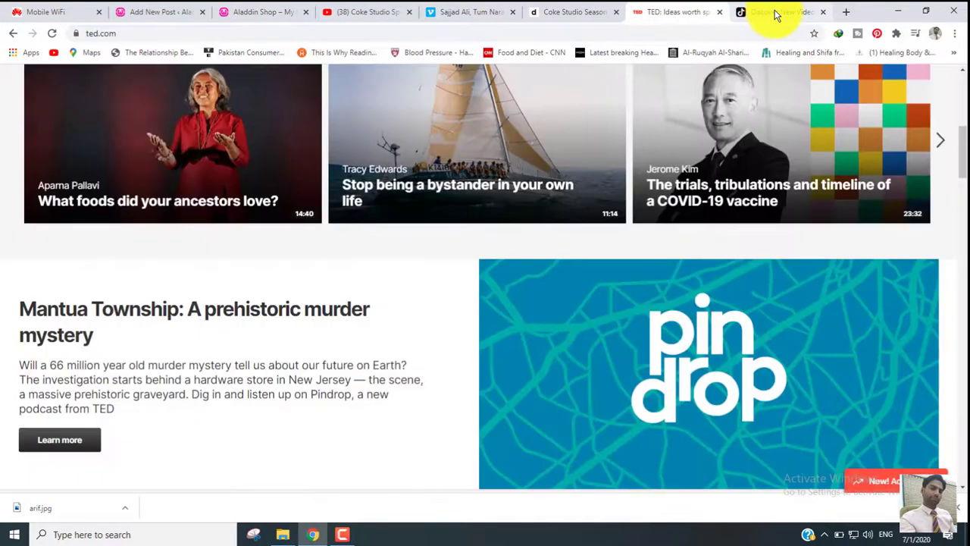
click(775, 14)
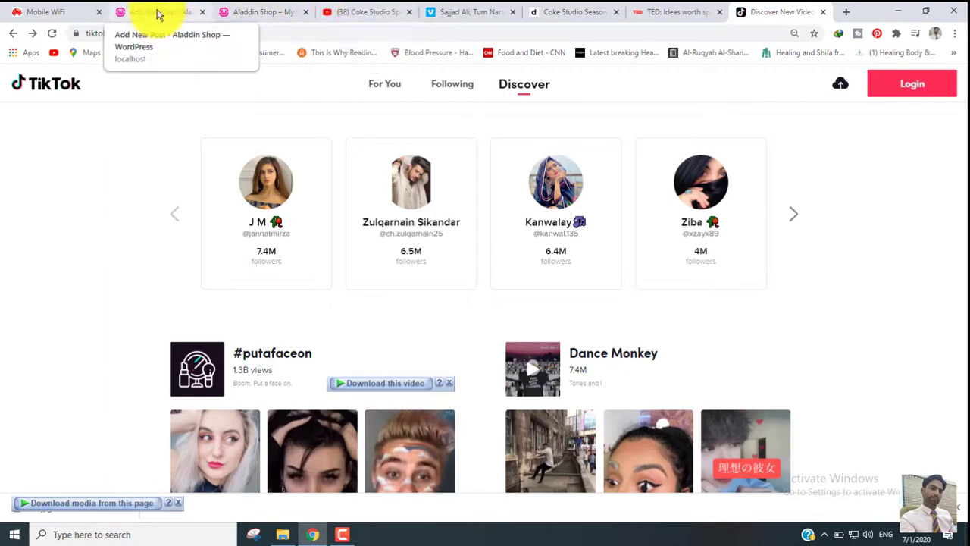
- Check the open Vimeo video page and insert a Vimeo block from the Embeds category below the post's YouTube video
click(467, 11)
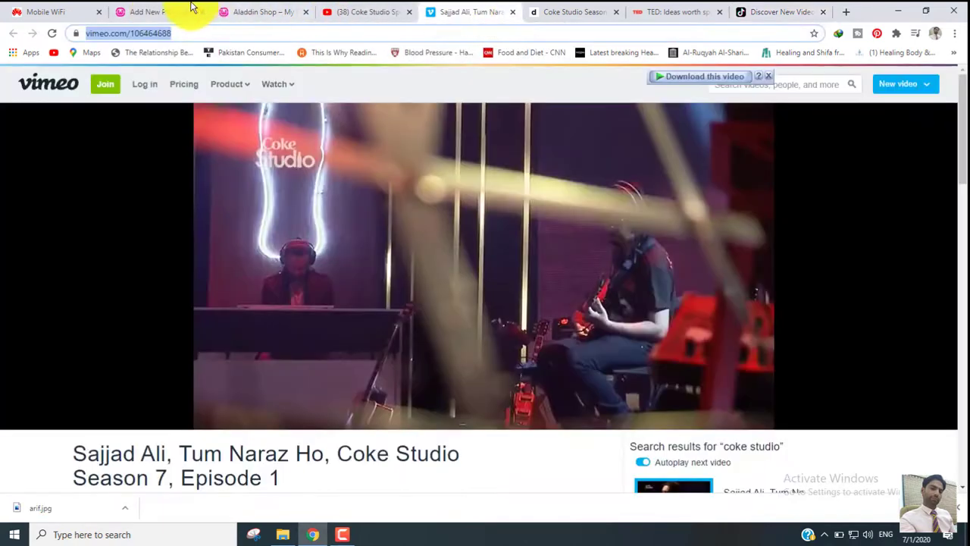
click(151, 10)
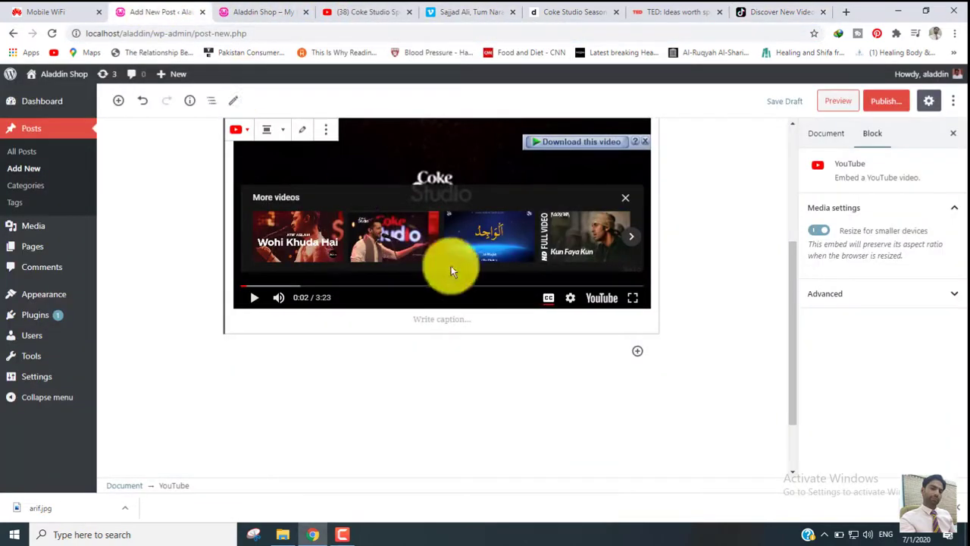
click(638, 352)
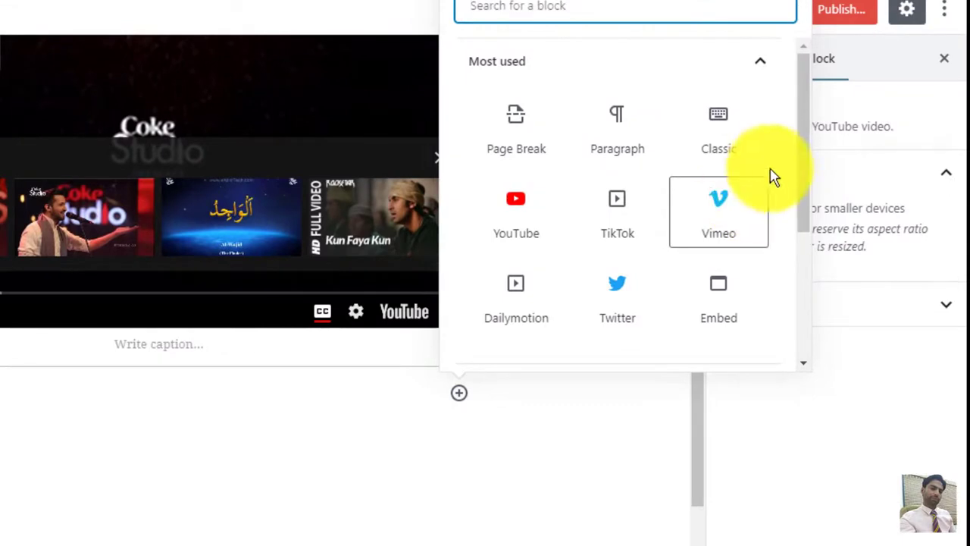
click(770, 72)
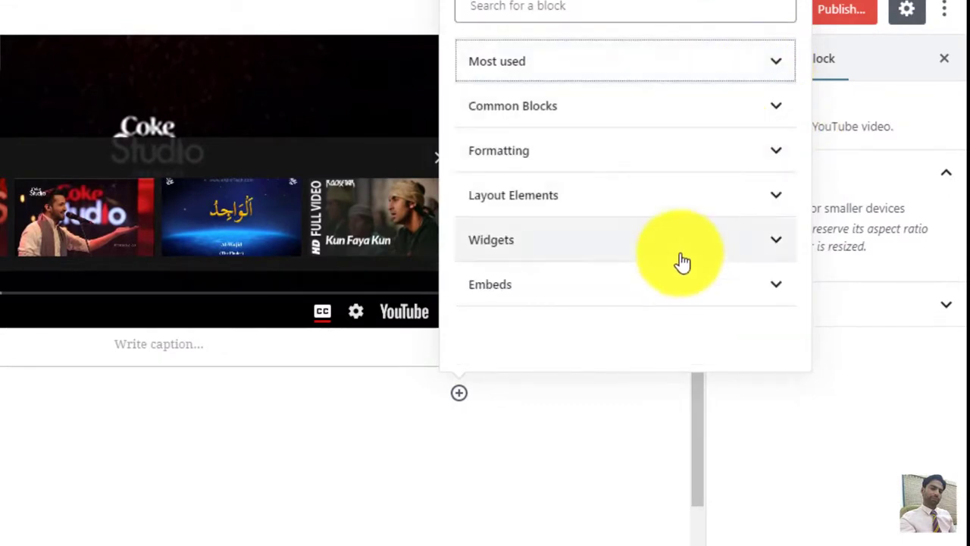
click(693, 288)
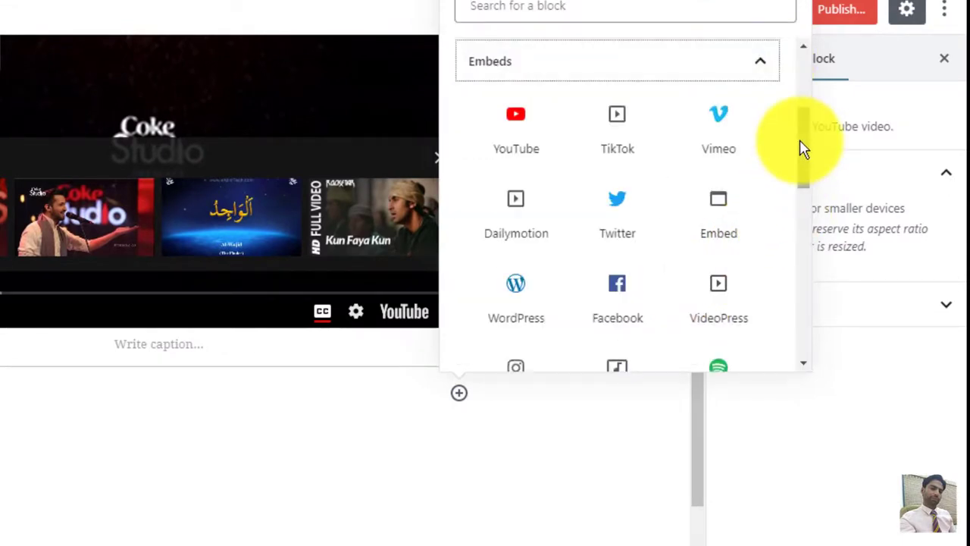
click(726, 135)
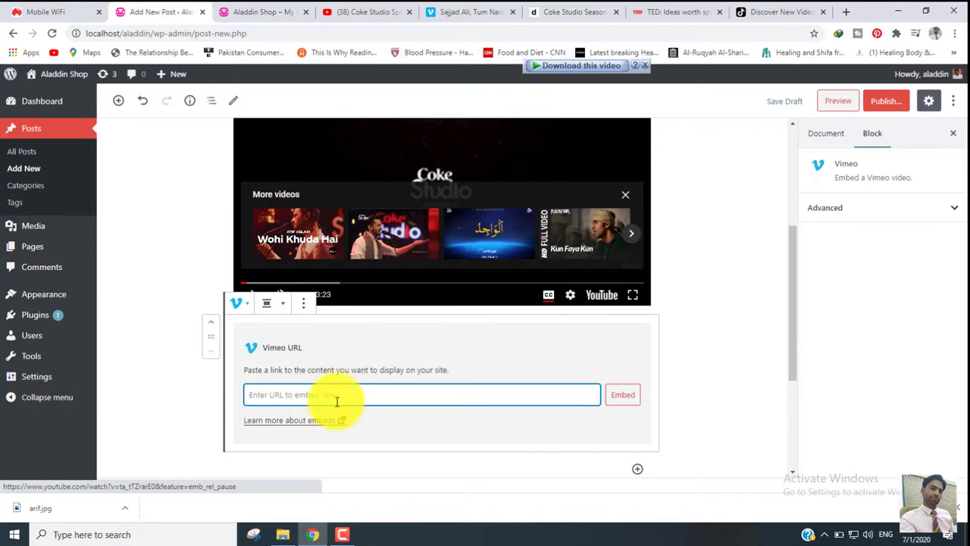
- Copy the Vimeo video's address, vimeo.com/106464688, and embed it in the post's Vimeo block
click(470, 11)
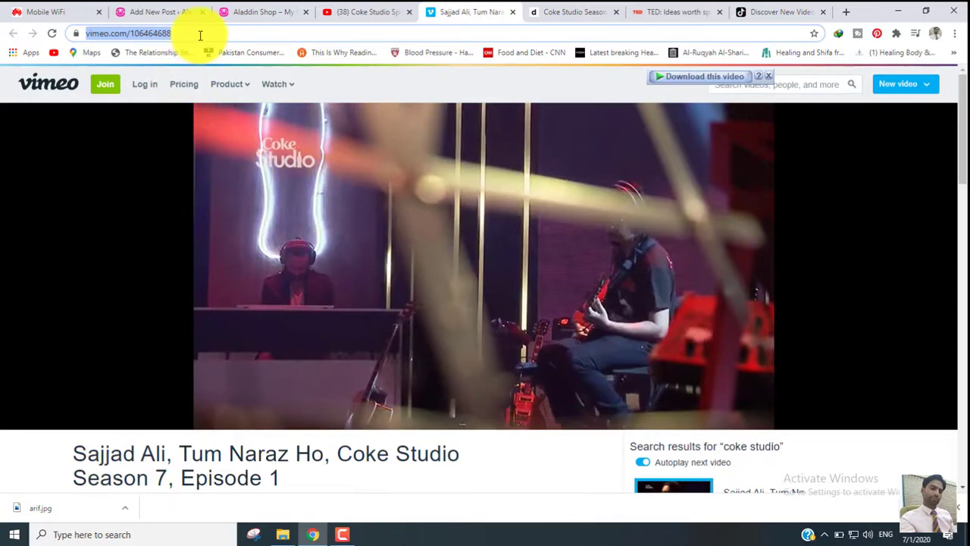
click(159, 11)
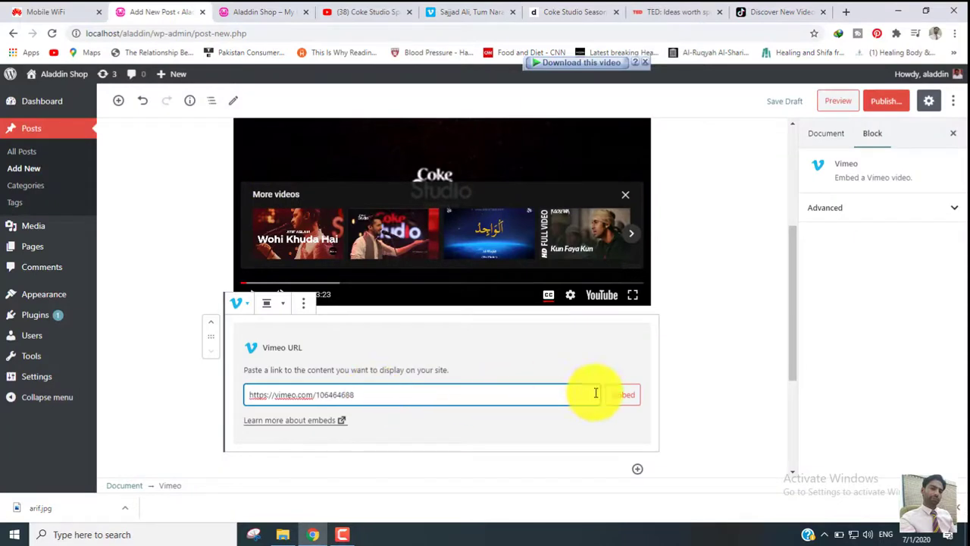
click(629, 401)
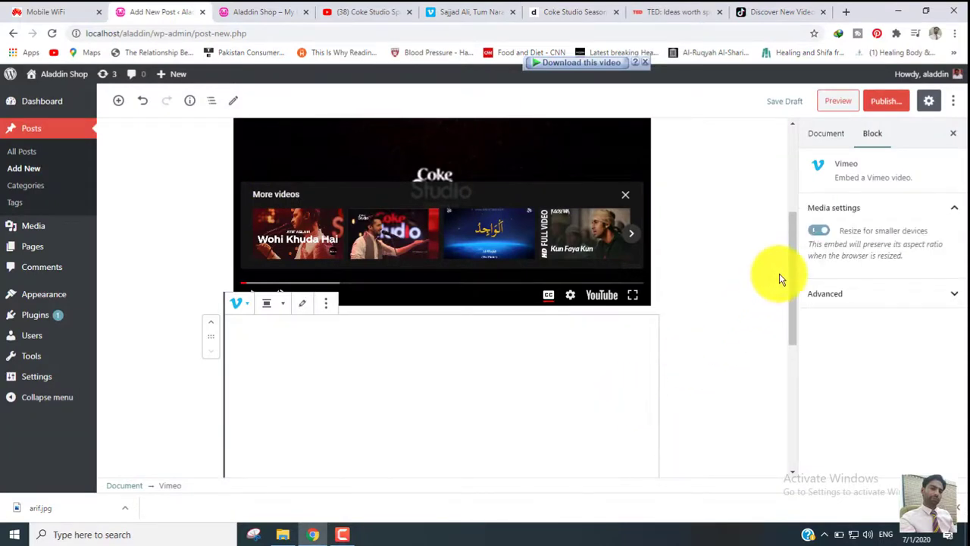
drag(792, 264, 802, 319)
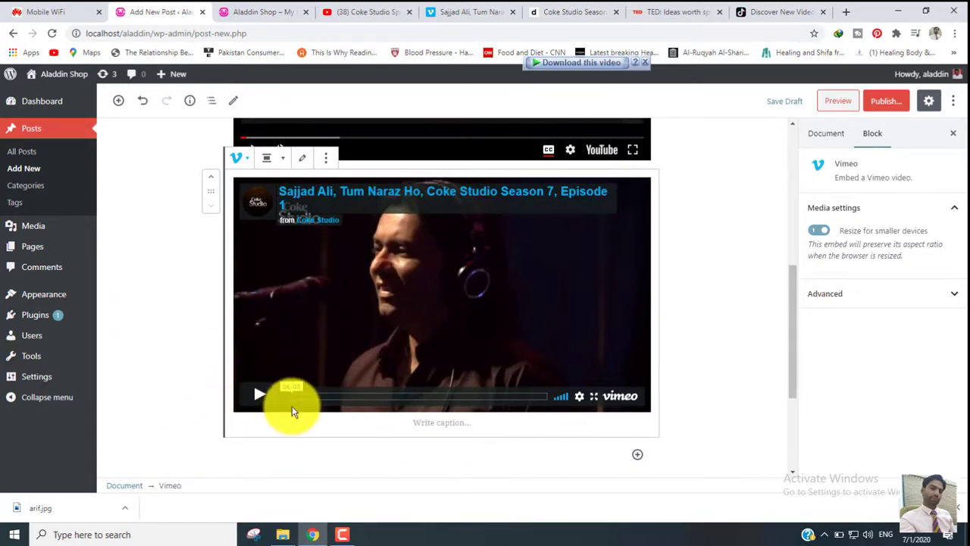
- Check the open Dailymotion video page and insert a Dailymotion block from the Embeds category below the Vimeo video
click(557, 19)
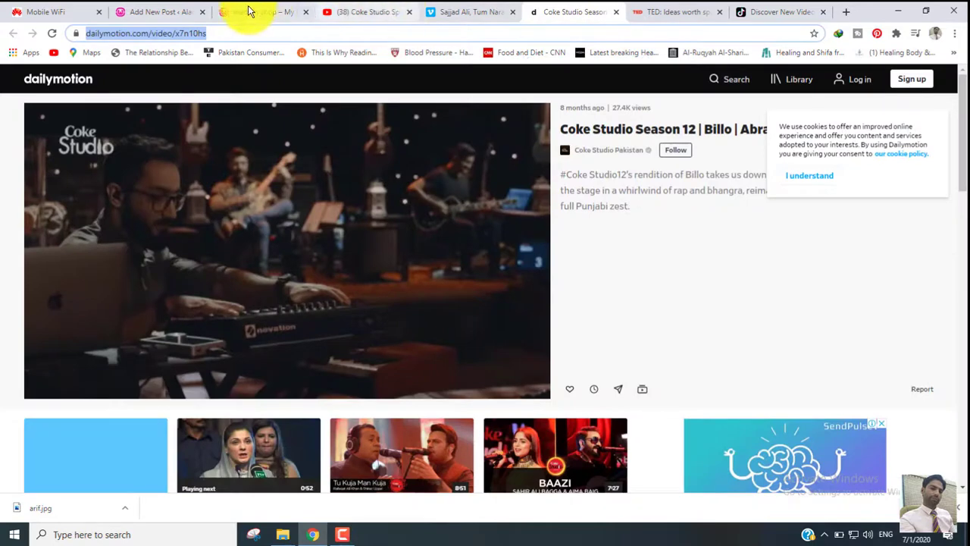
click(138, 12)
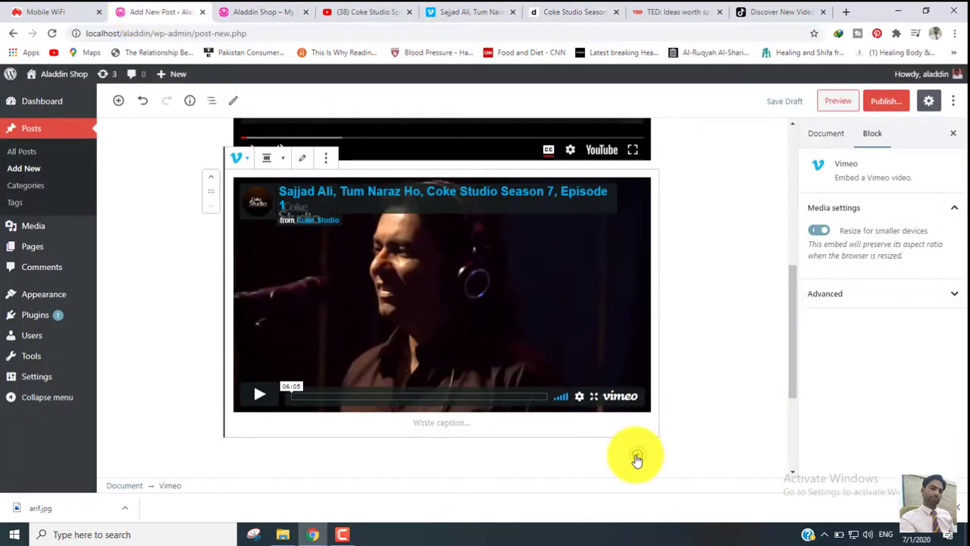
click(636, 457)
click(846, 248)
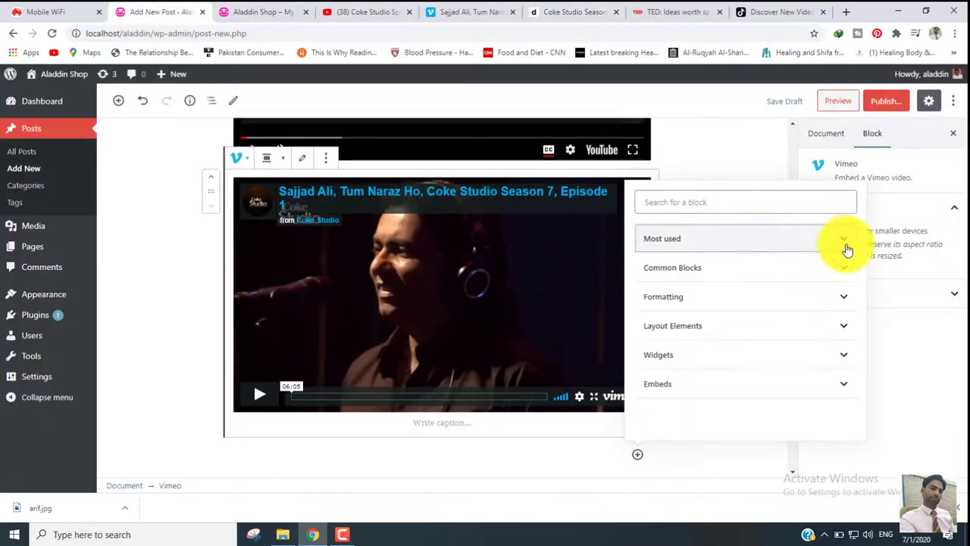
click(799, 394)
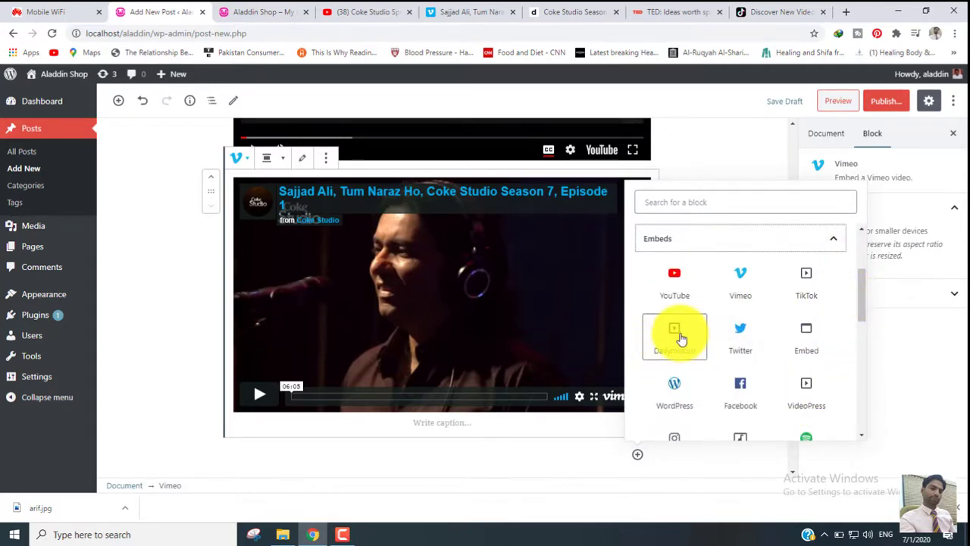
click(680, 339)
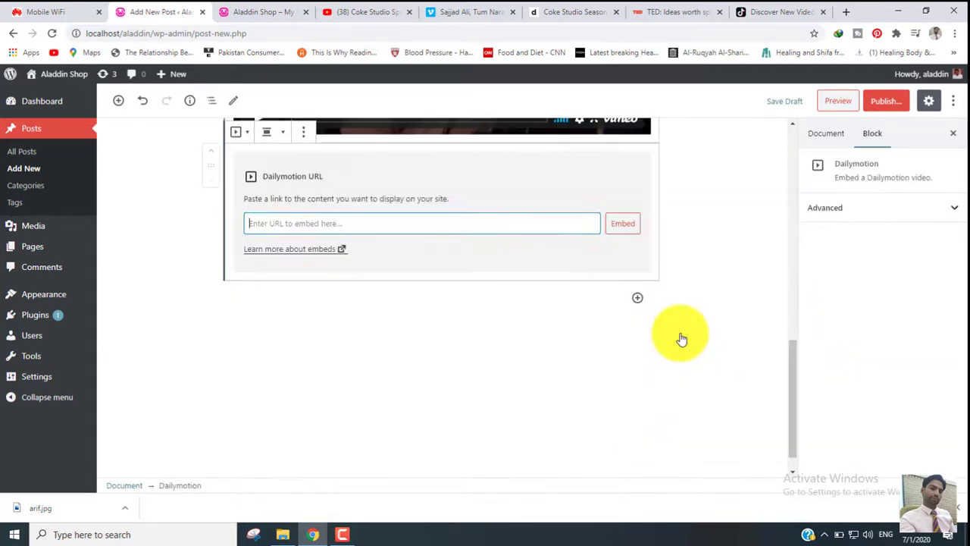
- Copy the Coke Studio Season 12 video's address, dailymotion.com/video/x7n10hs, and embed it in the post's Dailymotion block
click(591, 9)
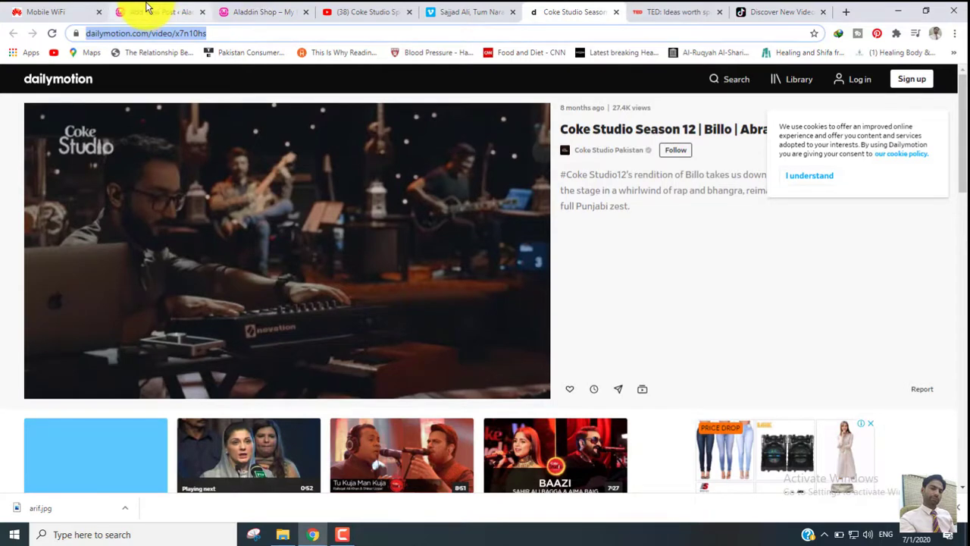
click(148, 11)
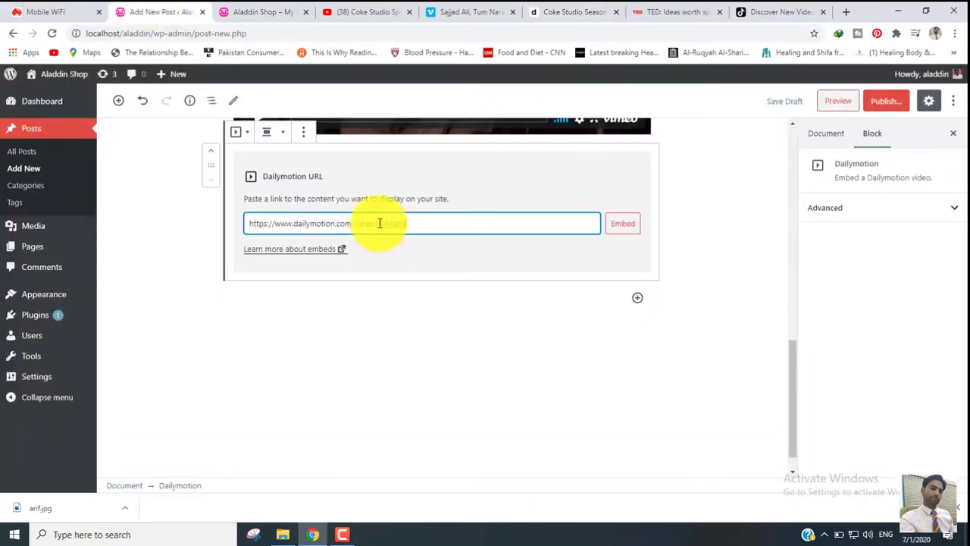
click(623, 225)
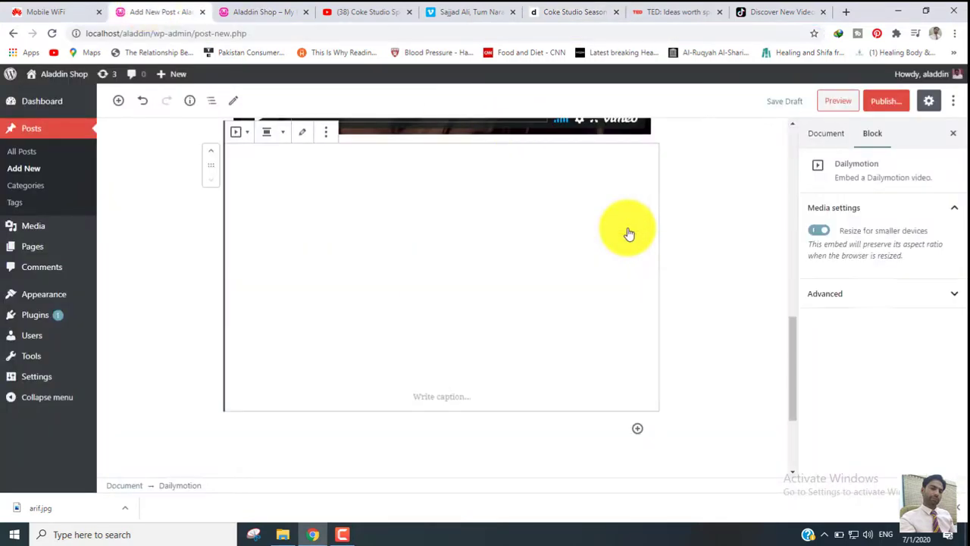
- Look through the talks on the TED home page and return to the post editor
click(685, 9)
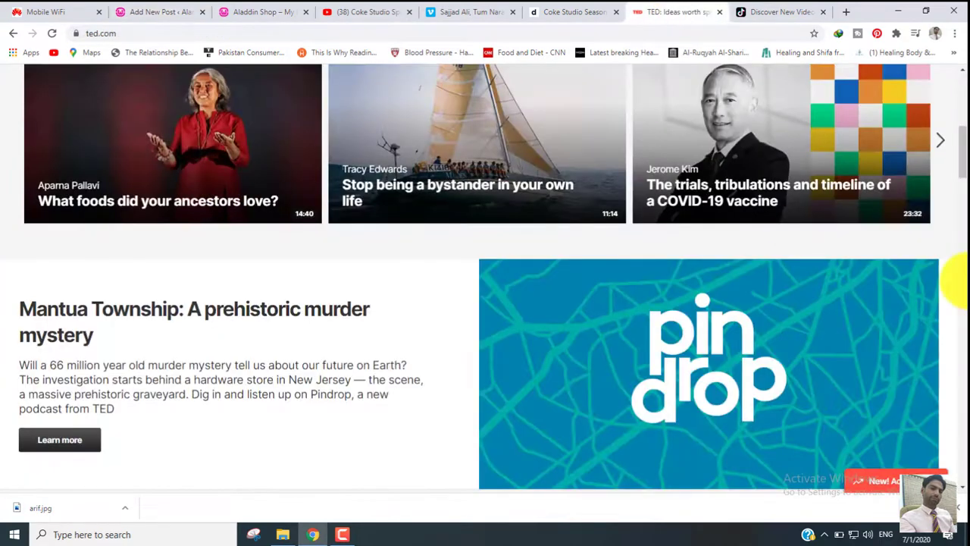
drag(961, 166, 962, 206)
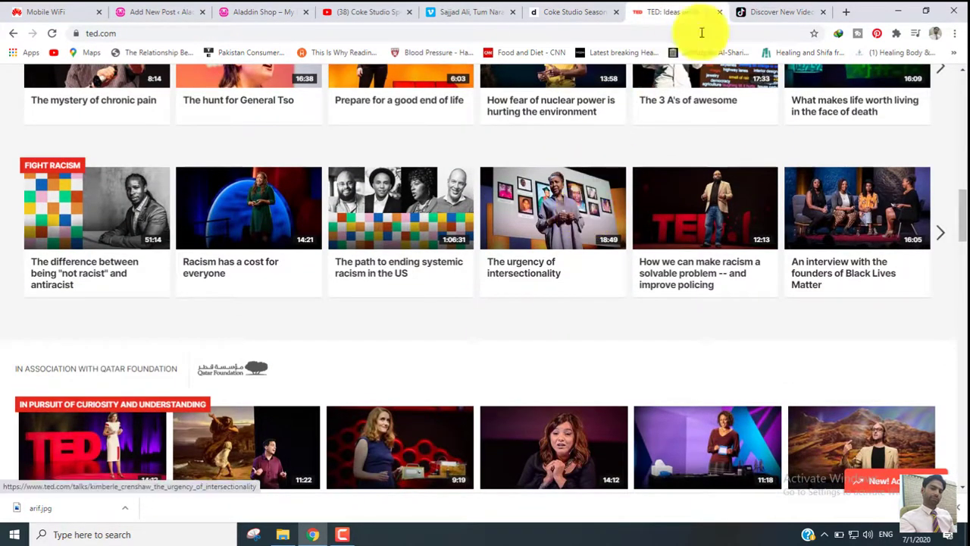
click(156, 12)
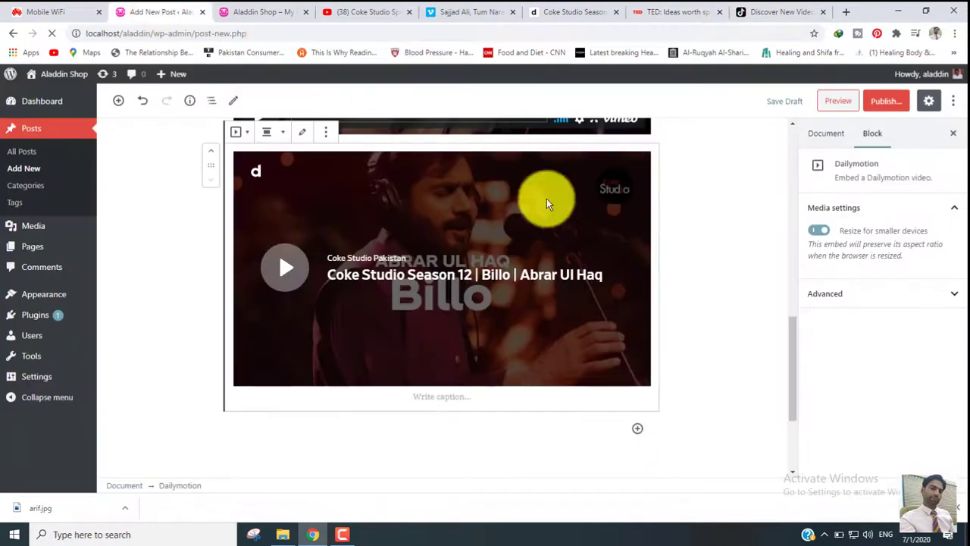
- Insert a TED block from the Embeds category below the Dailymotion video and remove it again
click(638, 429)
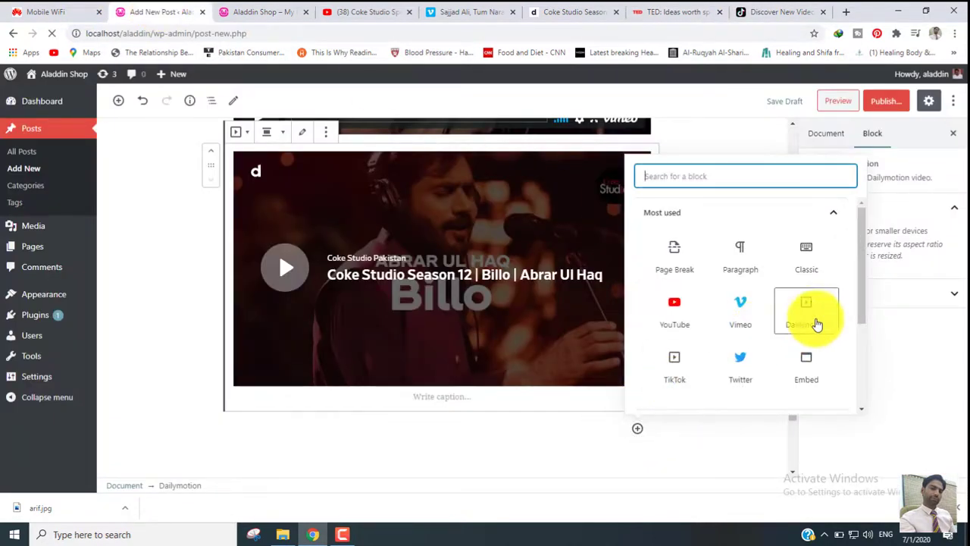
drag(843, 218, 873, 347)
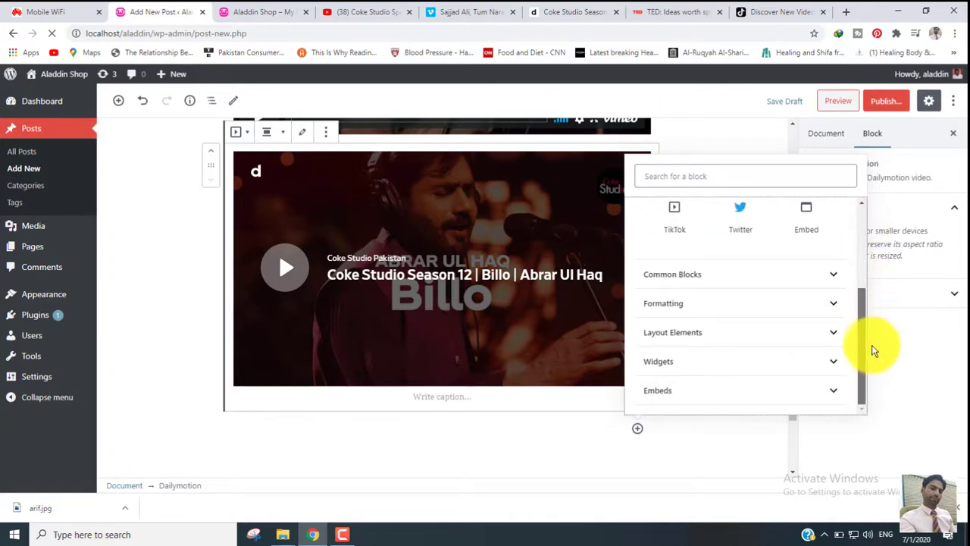
click(834, 392)
drag(861, 303, 869, 394)
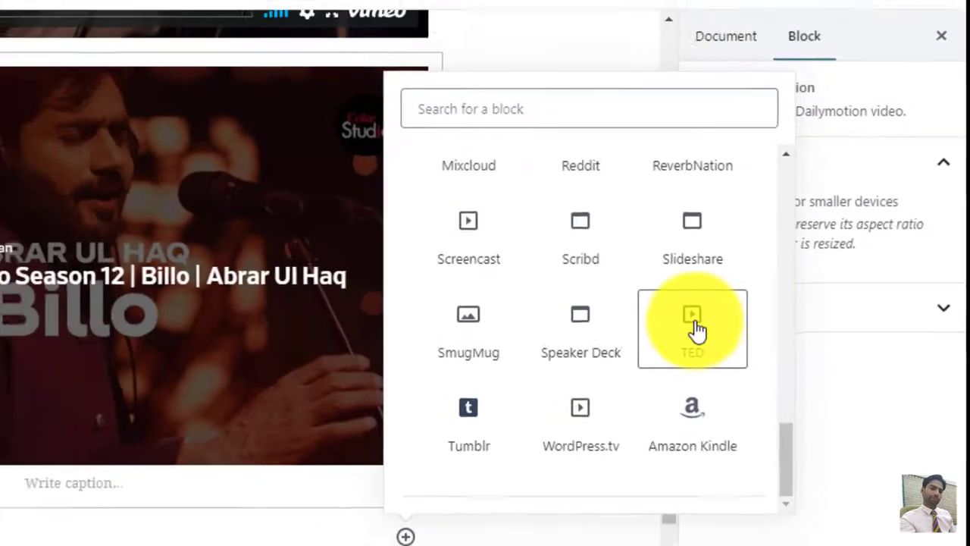
click(658, 361)
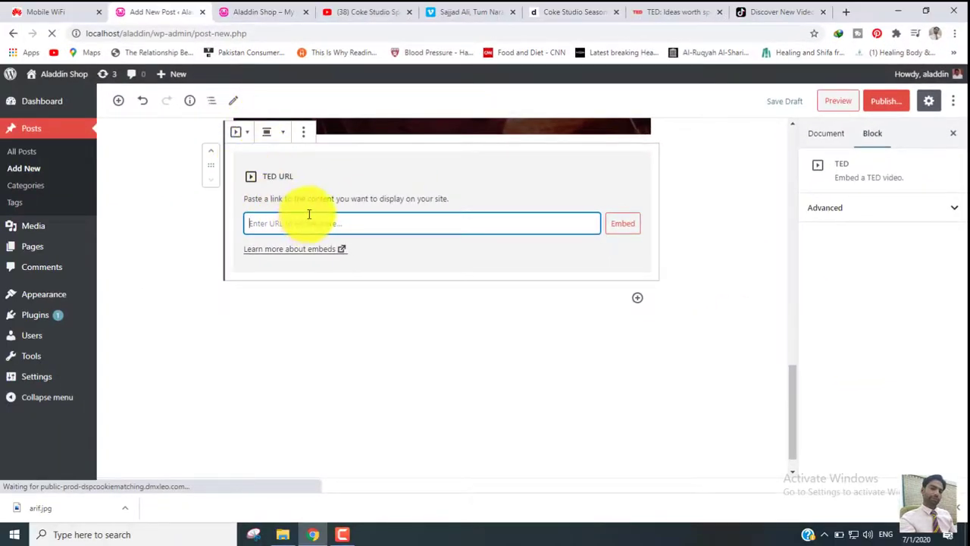
click(304, 135)
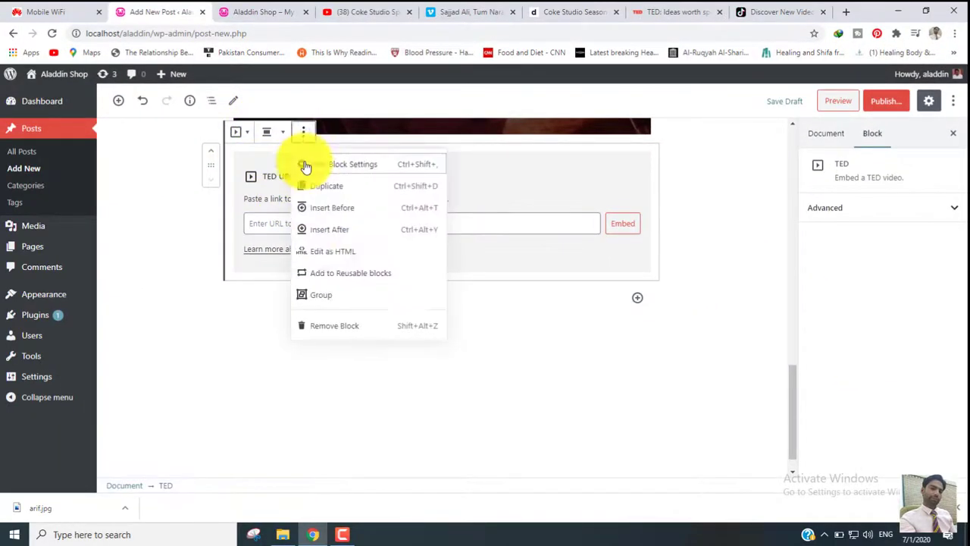
click(340, 332)
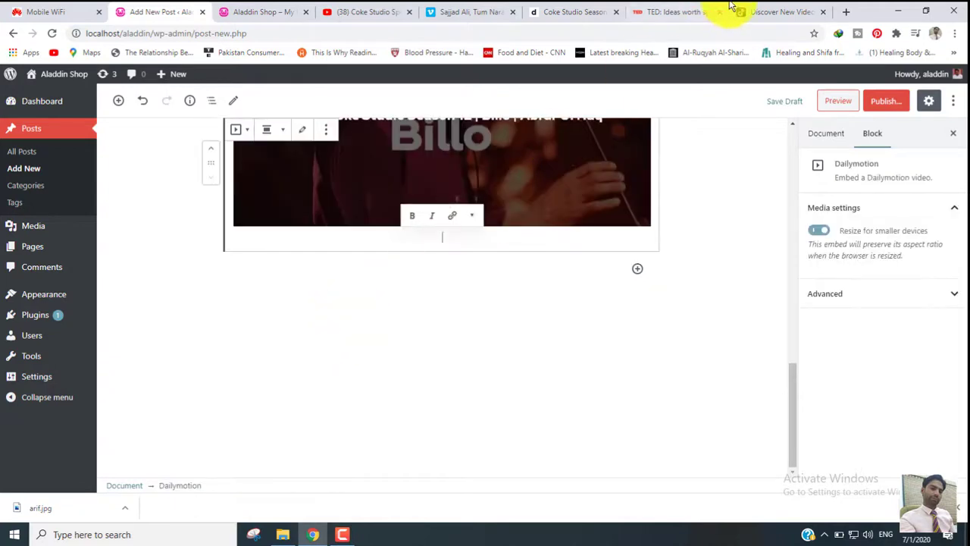
- Open the first video of the third creator featured on TikTok's Discover page and copy its address
click(780, 11)
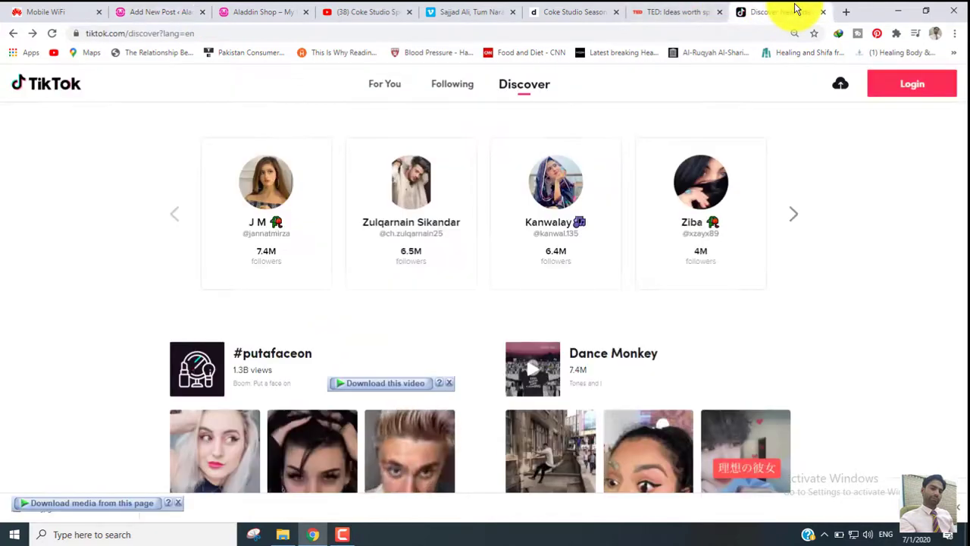
click(565, 201)
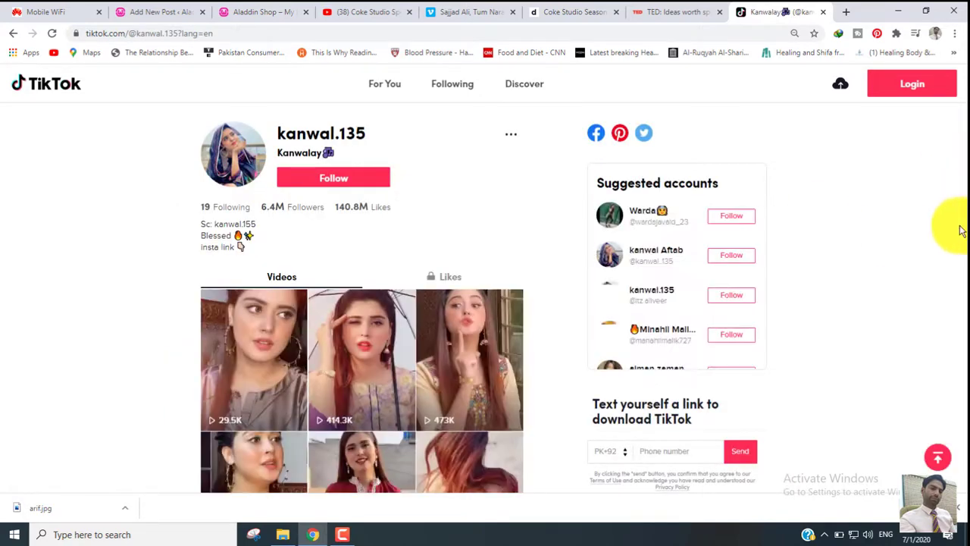
click(244, 351)
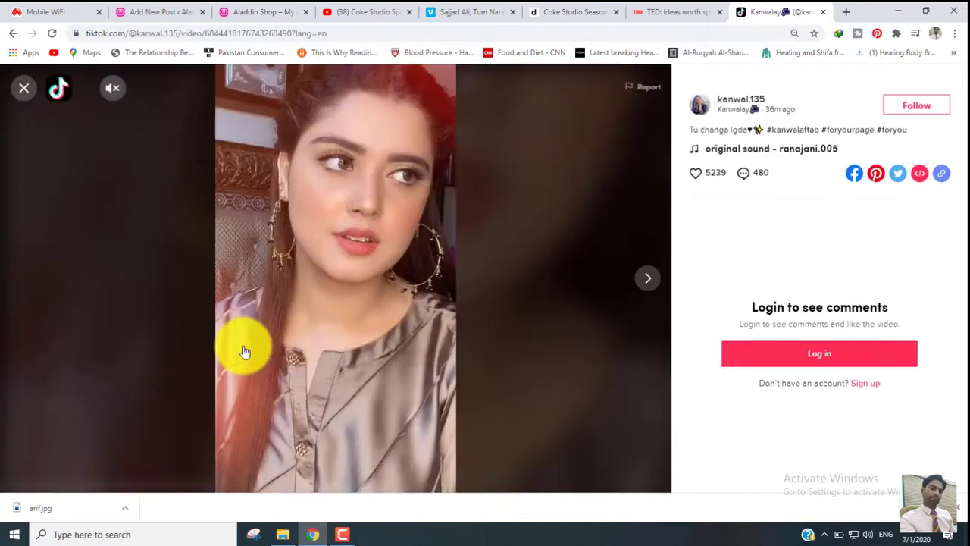
click(343, 30)
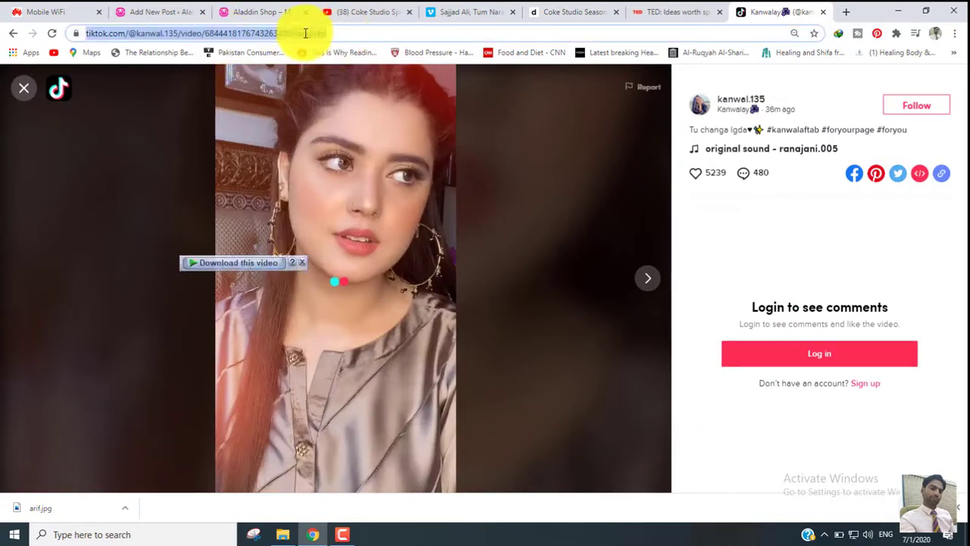
- Insert a TikTok block from the Embeds category below the Dailymotion video and embed the copied TikTok video address in it
click(149, 14)
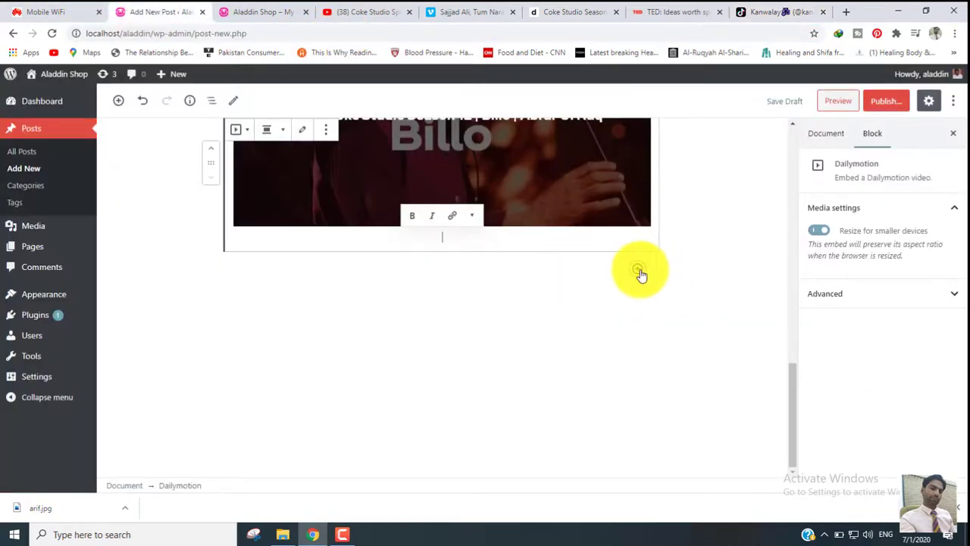
click(638, 271)
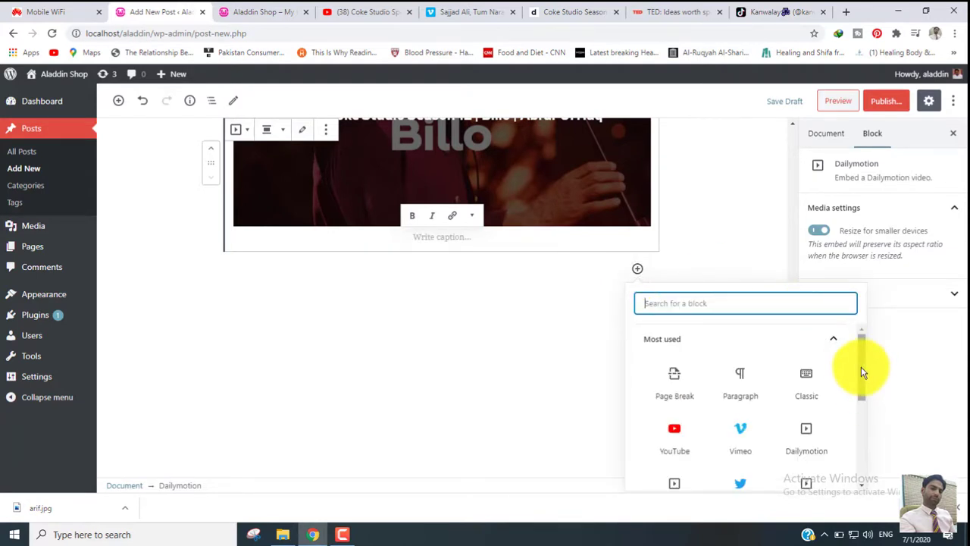
click(834, 341)
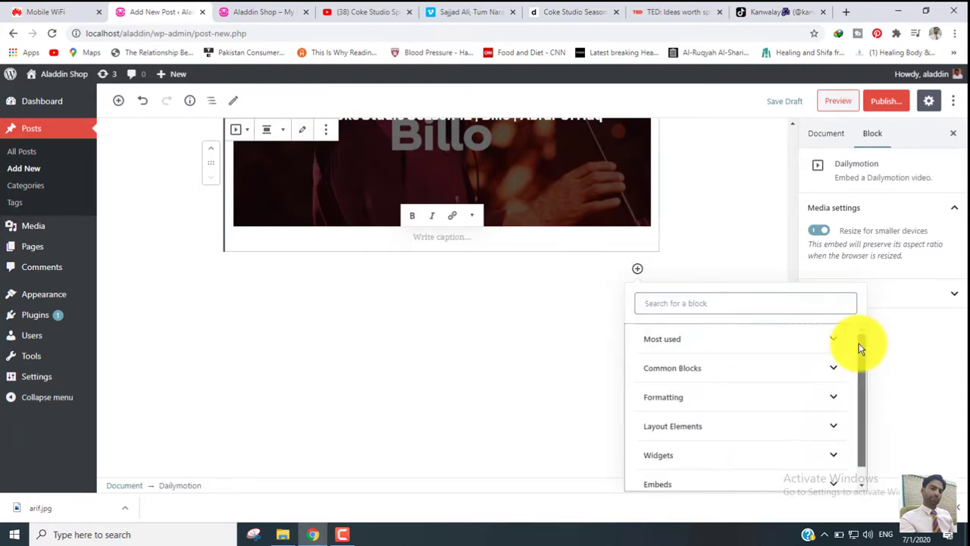
scroll(864, 386, down, 1)
click(746, 480)
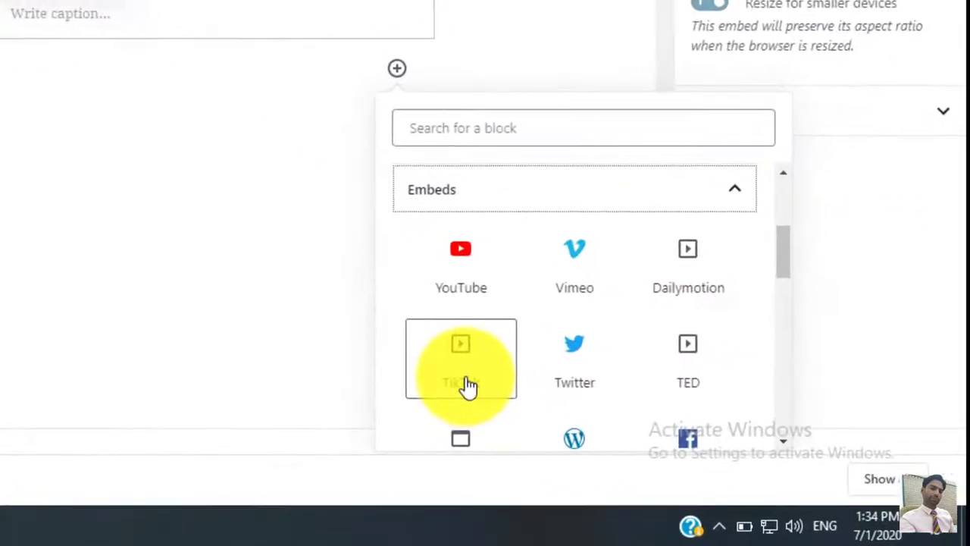
click(605, 432)
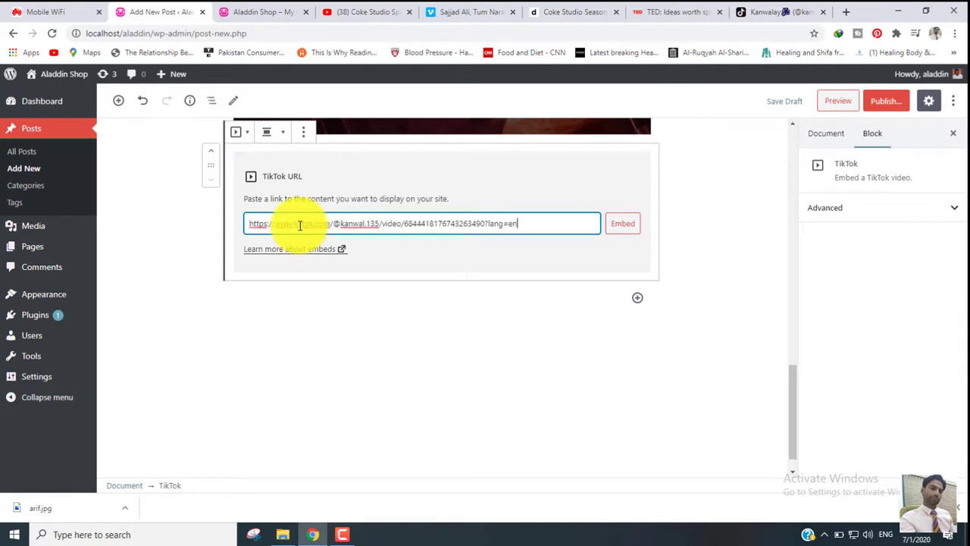
click(624, 225)
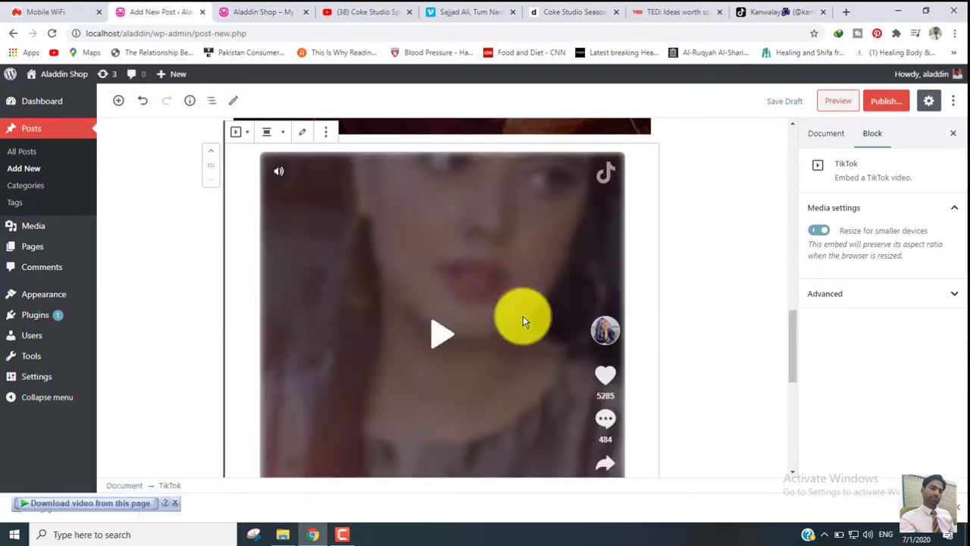
- Review the embedded videos and look through the services offered in the Embeds block category, closing the block list without inserting any
drag(792, 356, 790, 251)
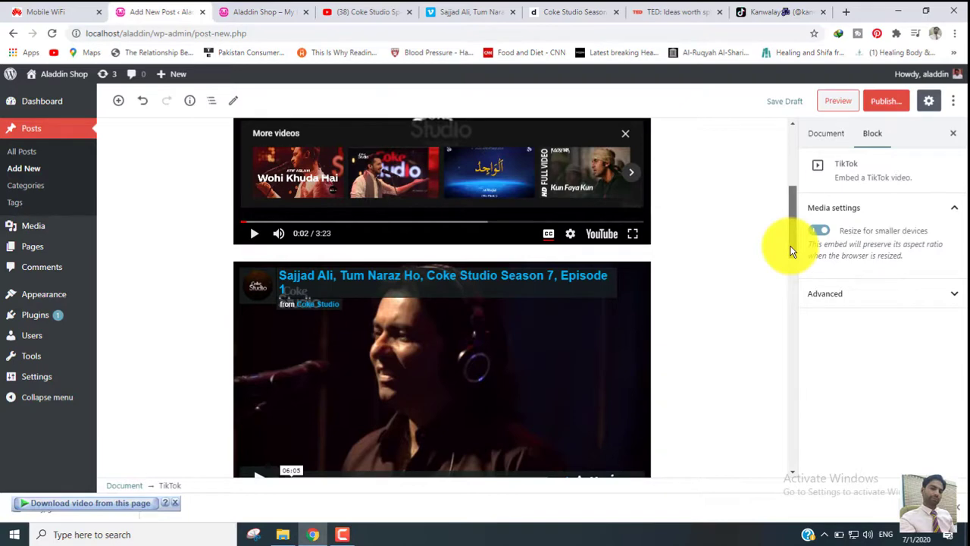
drag(791, 252, 806, 365)
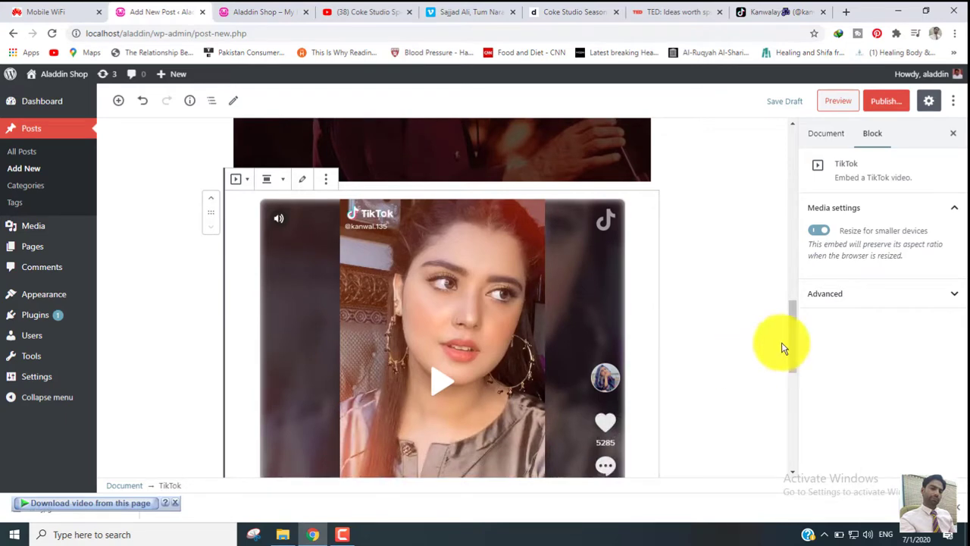
drag(791, 326, 802, 413)
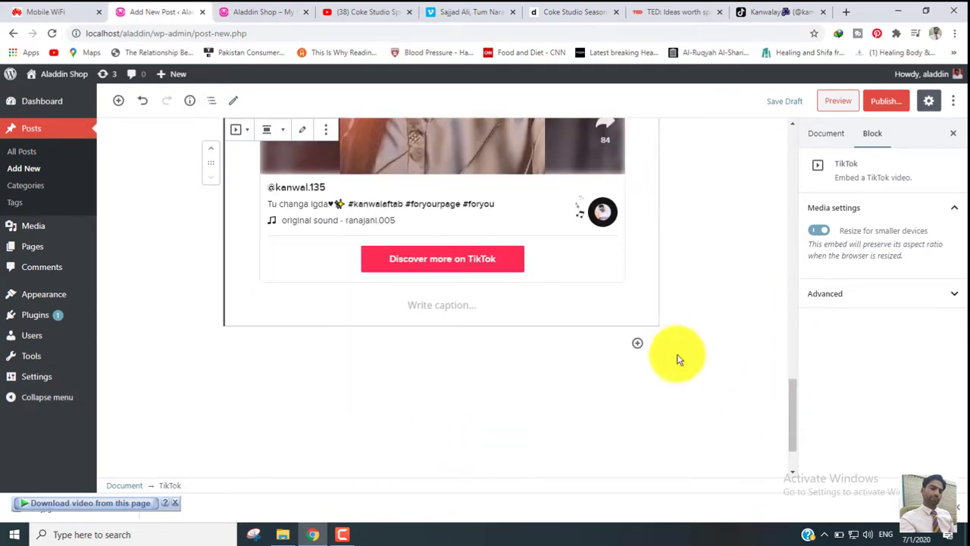
click(639, 347)
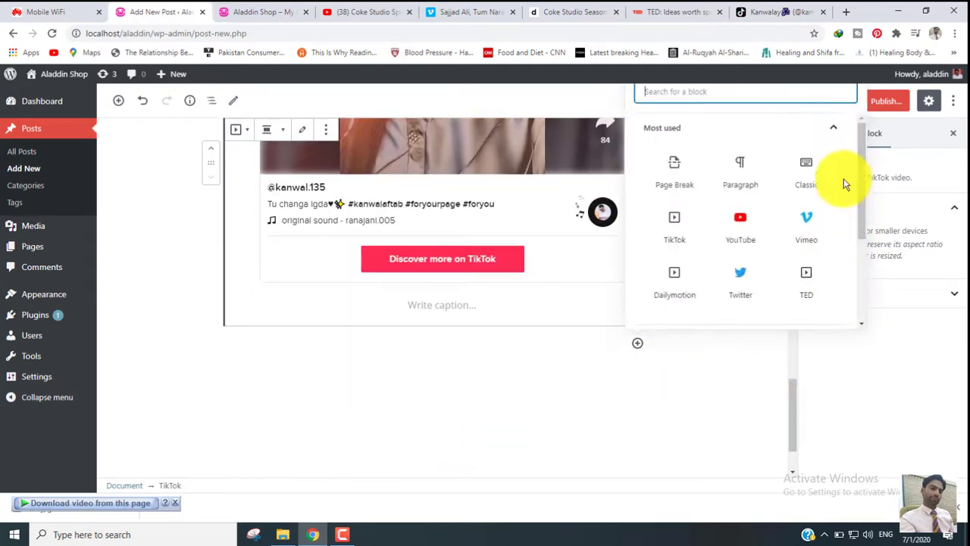
click(839, 137)
click(837, 270)
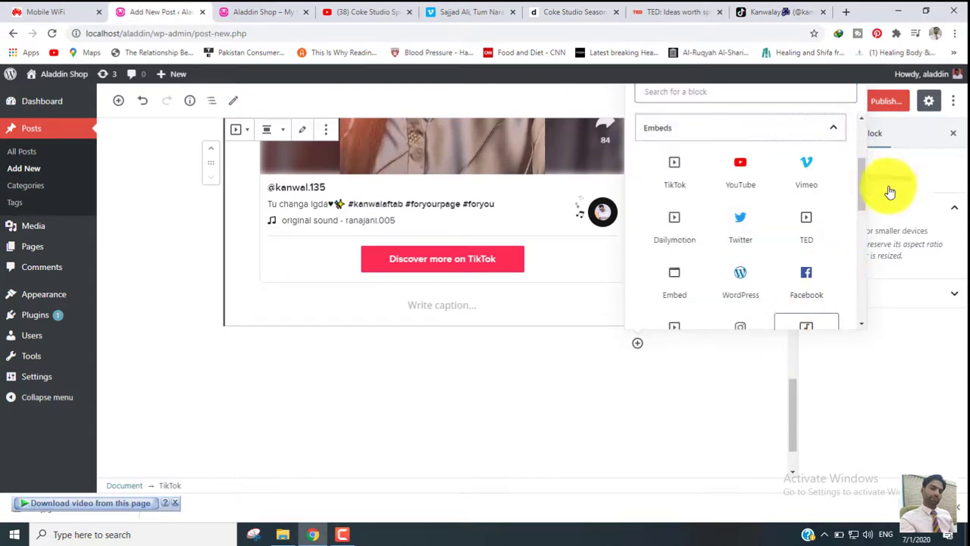
drag(862, 180, 864, 264)
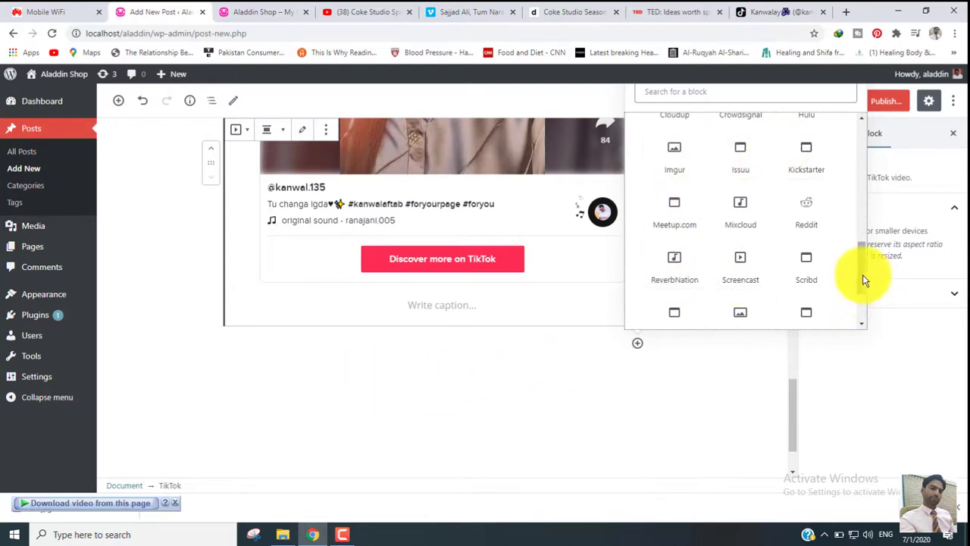
drag(864, 280, 879, 233)
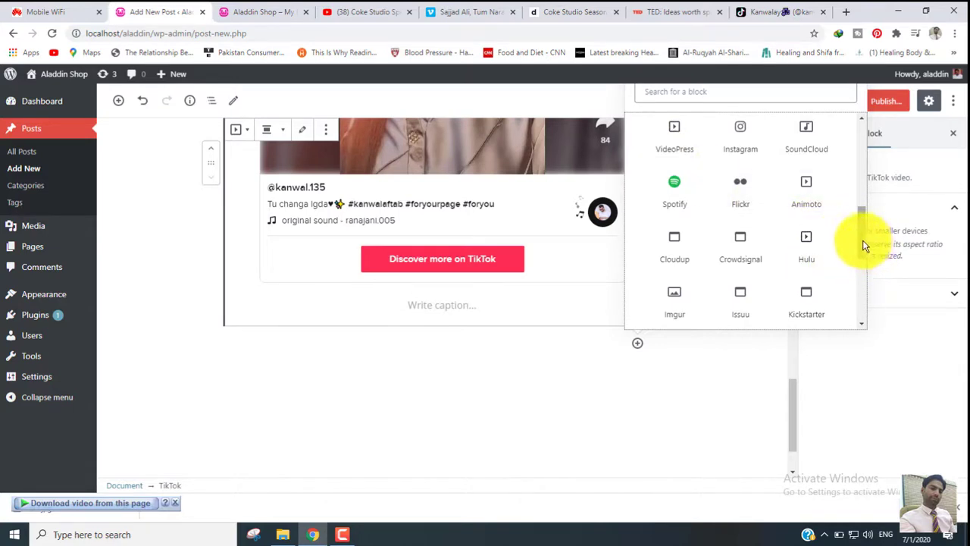
drag(864, 245, 866, 270)
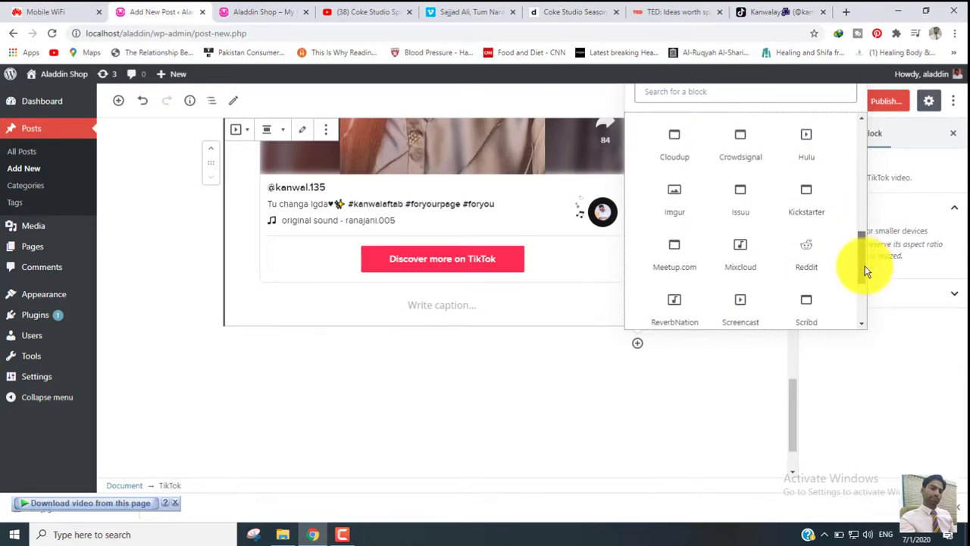
click(744, 391)
click(561, 372)
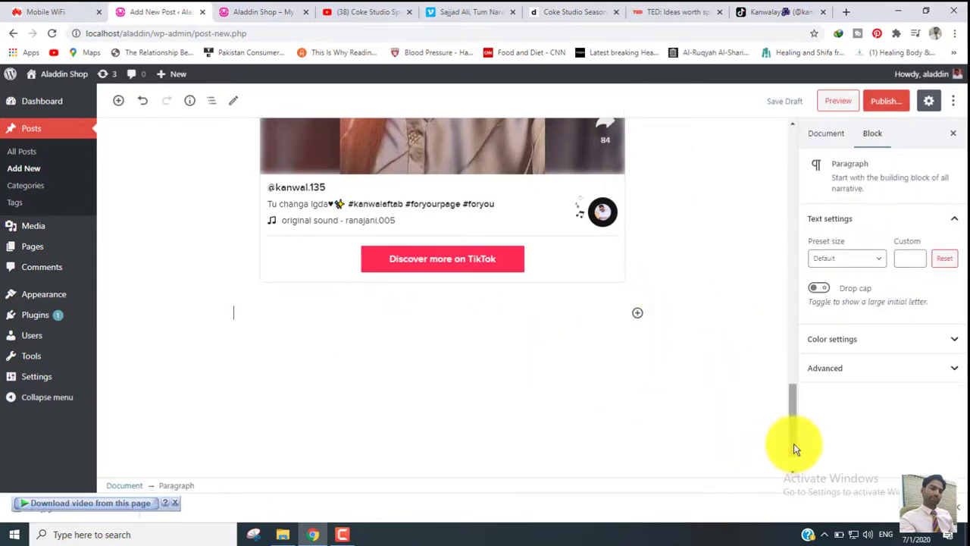
- Look over the post's embedded videos and their Vimeo, Dailymotion and TikTok source pages plus the TED page, ending at the post title
drag(780, 387, 763, 197)
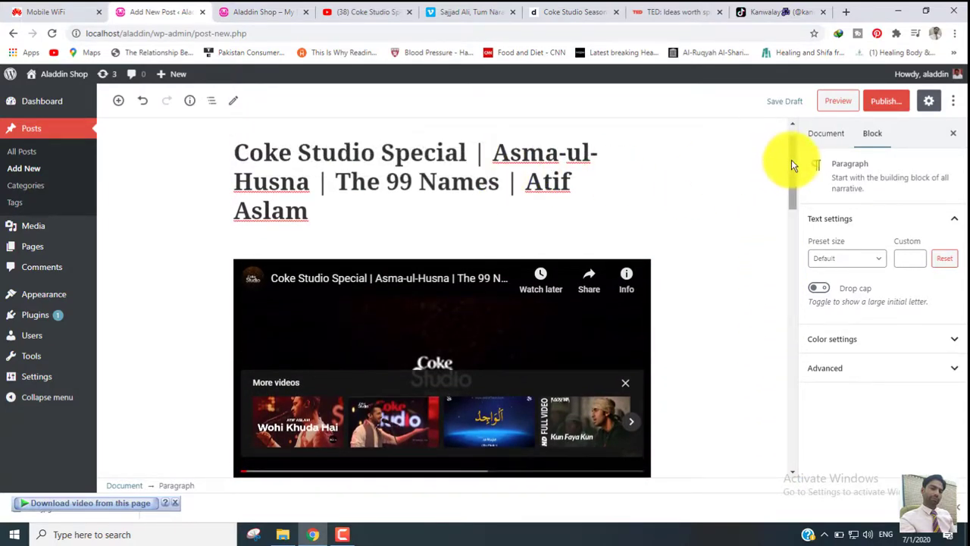
drag(793, 162, 811, 385)
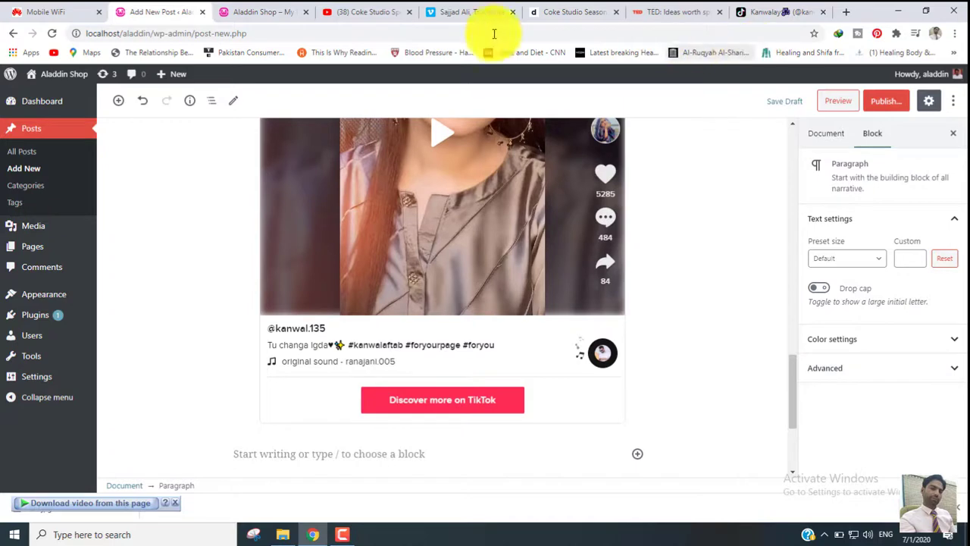
click(475, 12)
click(561, 12)
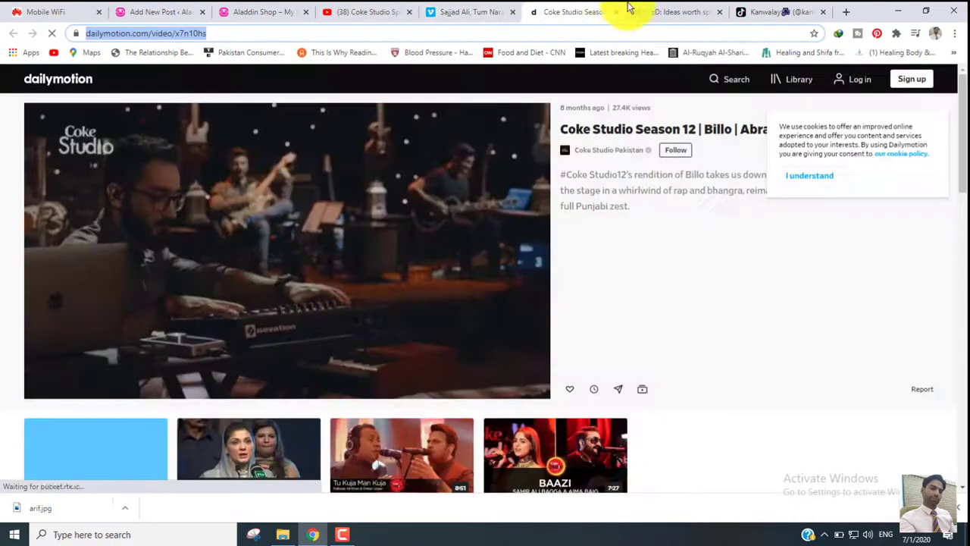
click(664, 12)
click(797, 11)
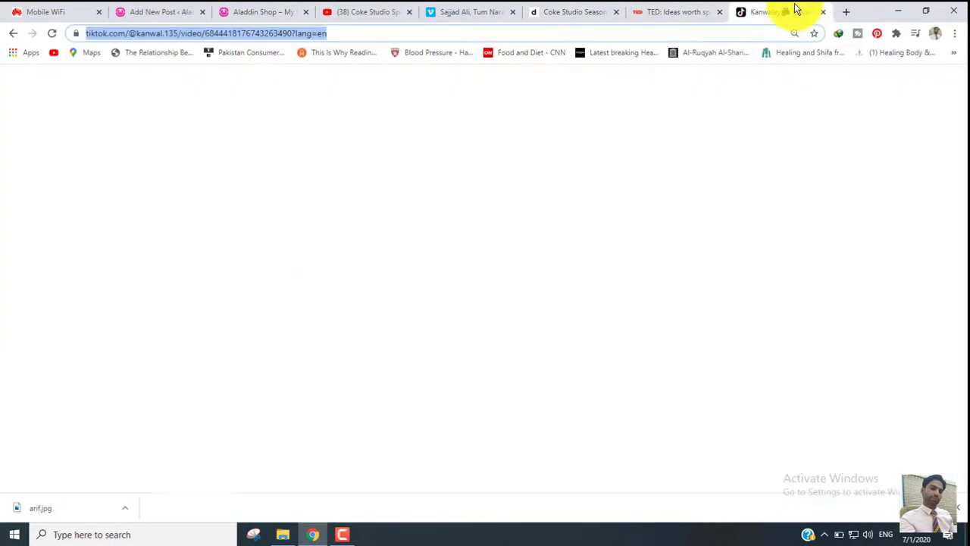
click(159, 12)
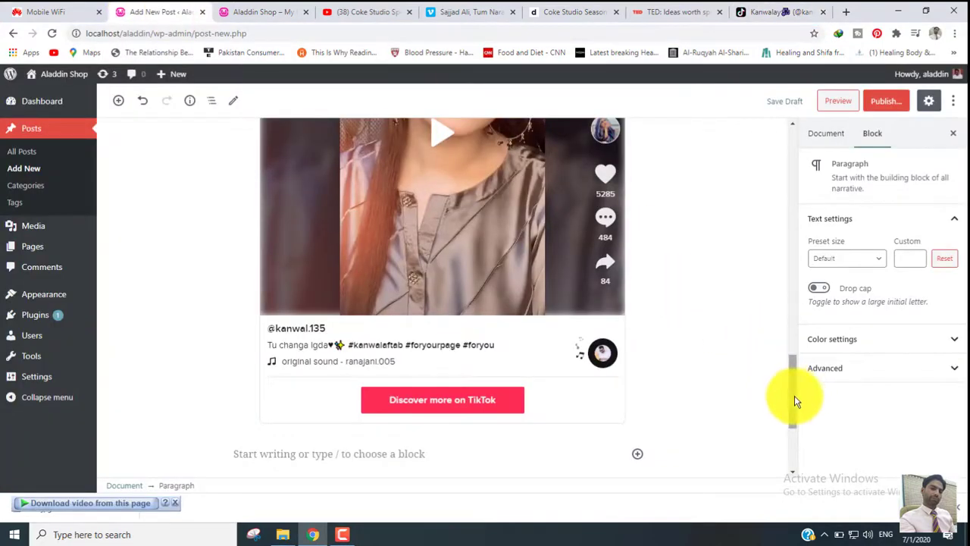
drag(794, 396, 762, 145)
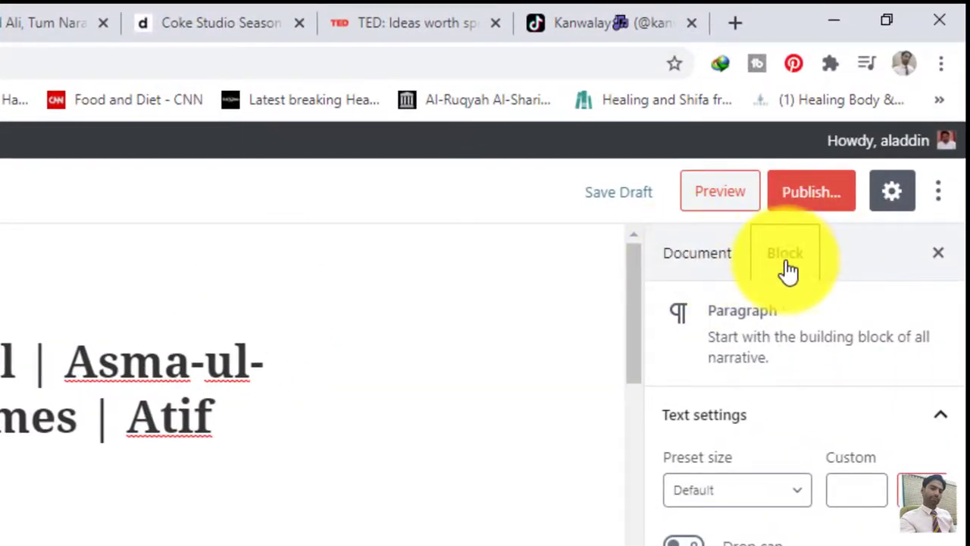
- Show the post's document settings and select arif.jpg, The 99 Names picture, from the media library for the featured image
click(701, 258)
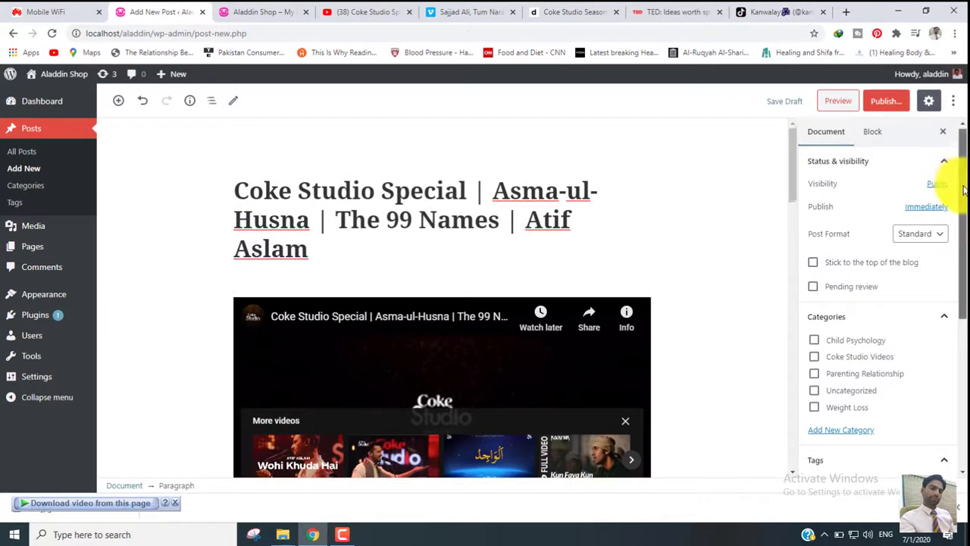
drag(961, 185, 961, 341)
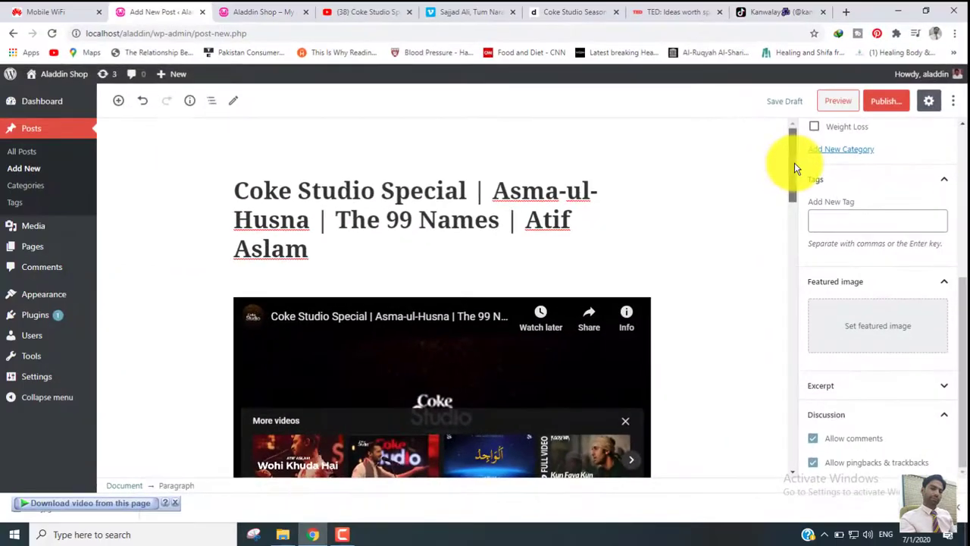
drag(795, 162, 801, 192)
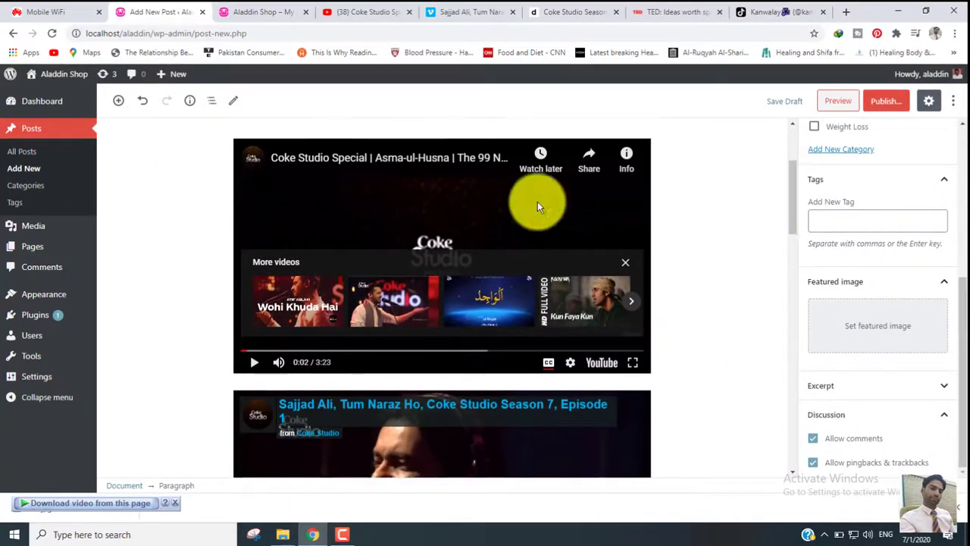
click(887, 332)
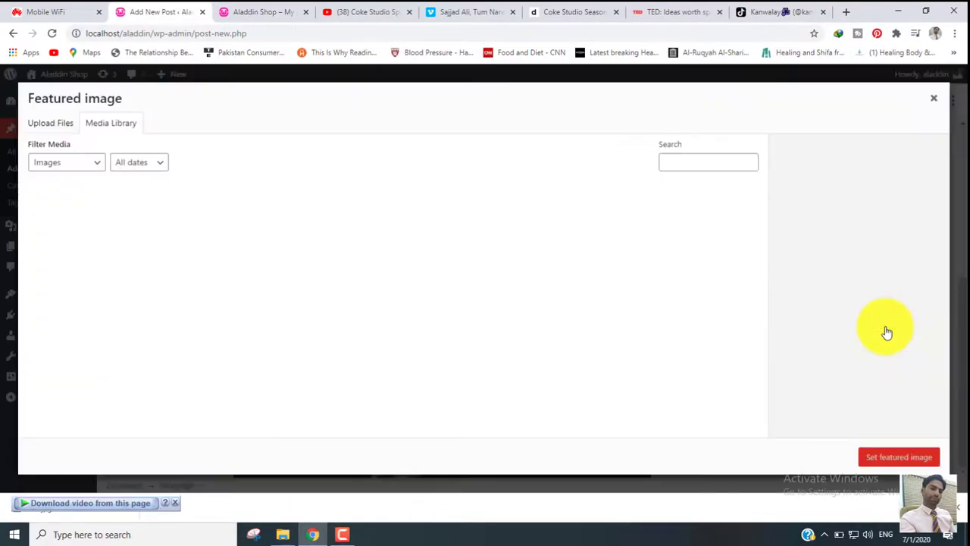
click(56, 125)
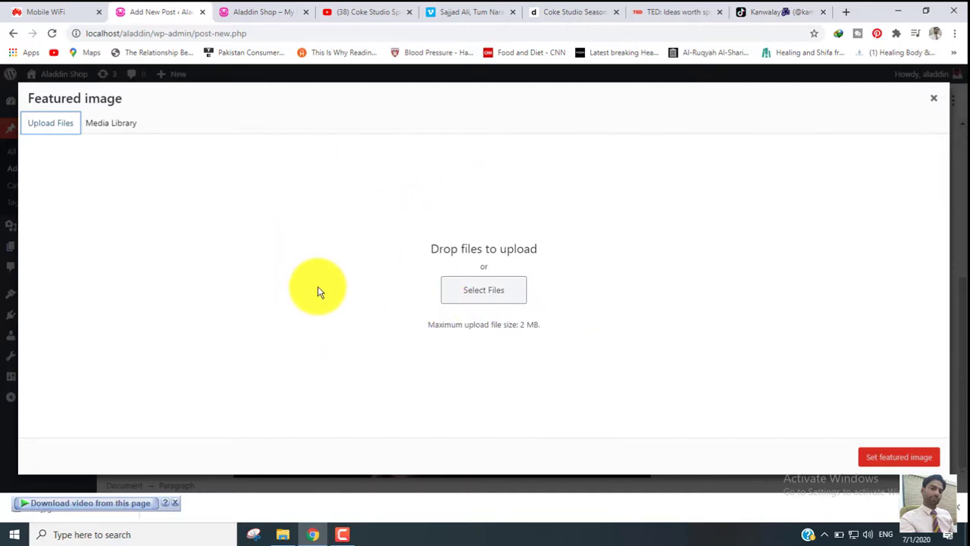
click(121, 126)
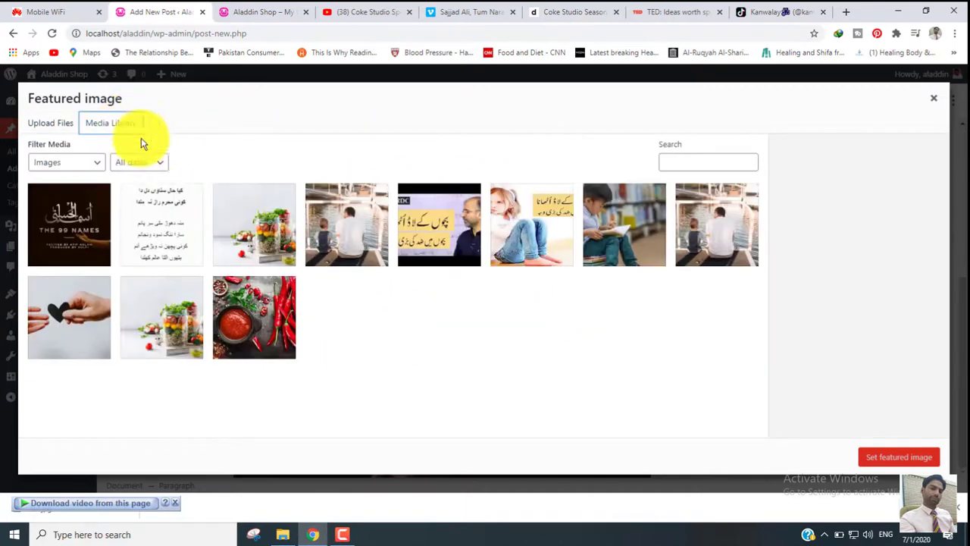
click(73, 222)
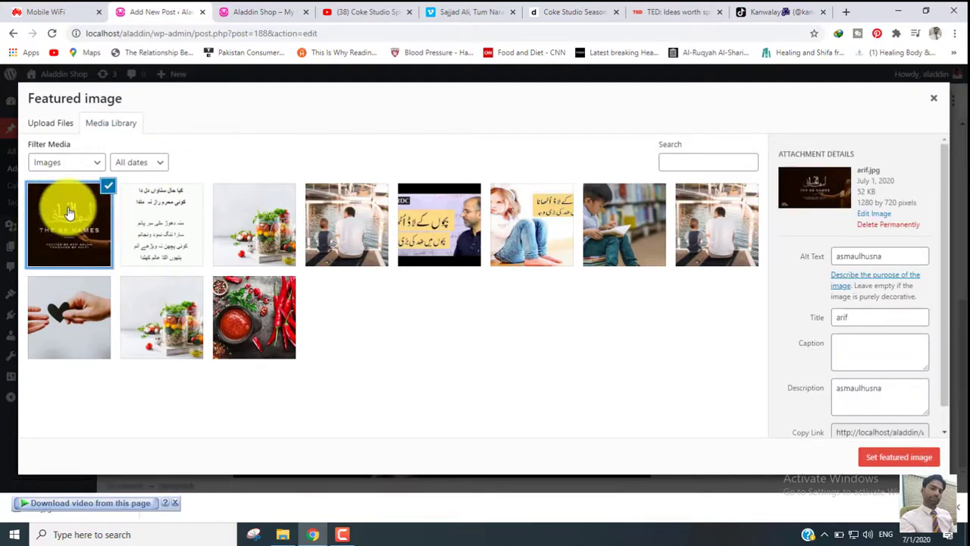
click(47, 124)
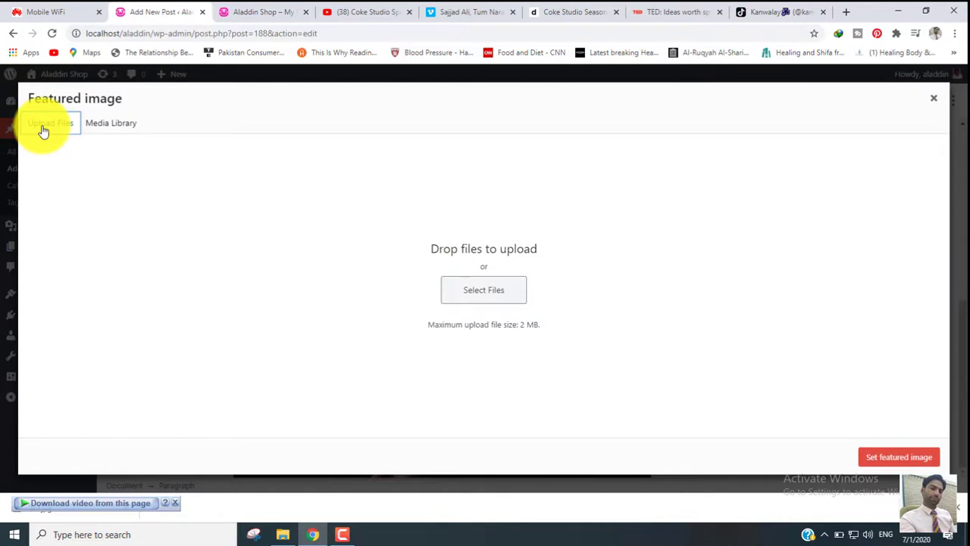
click(479, 298)
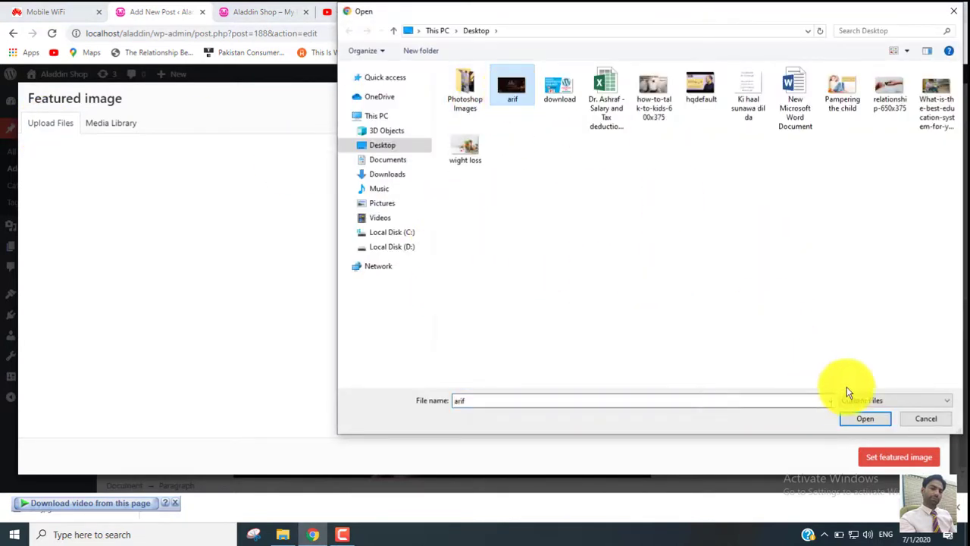
click(915, 423)
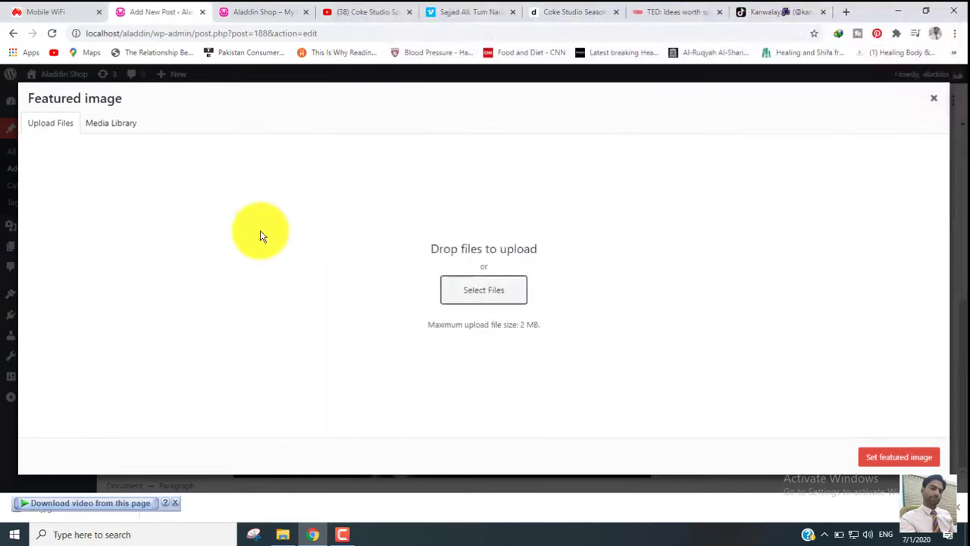
- Return to the media library and set the selected arif.jpg as the post's featured image
click(97, 134)
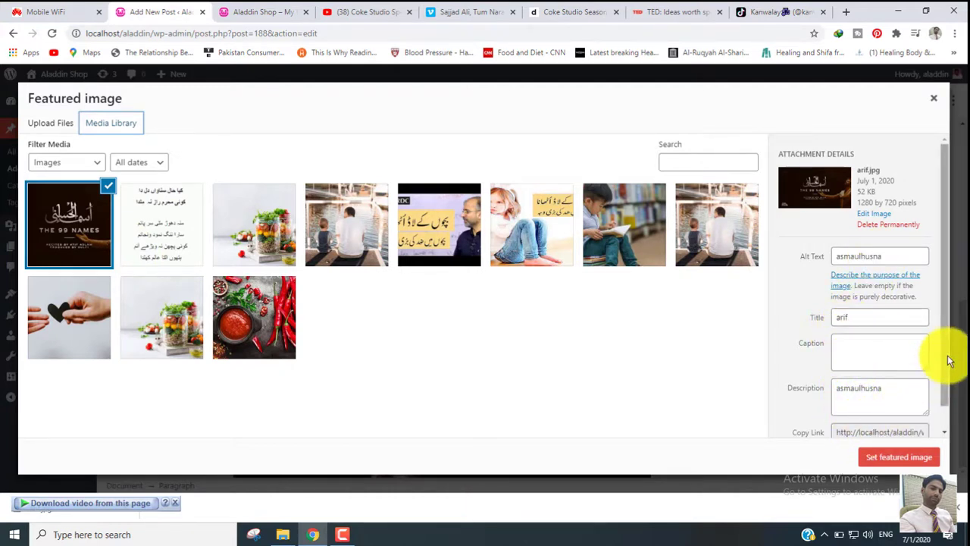
scroll(944, 379, down, 1)
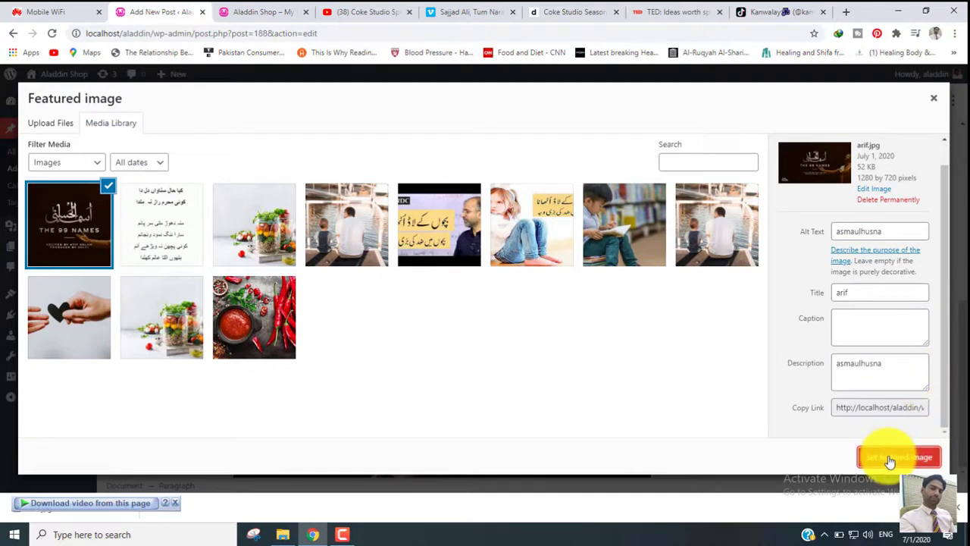
click(895, 457)
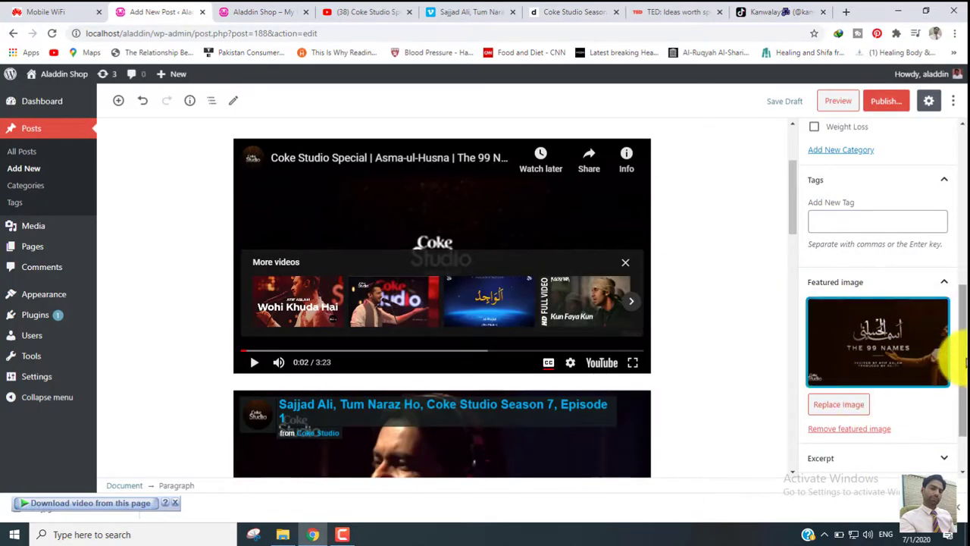
- Add the tags asmaulhusna and coke studio to the post
click(840, 219)
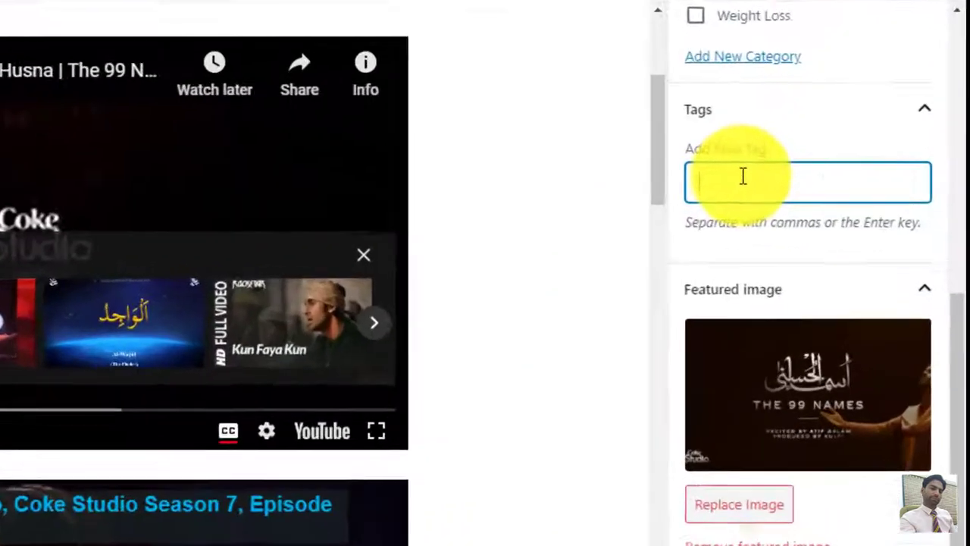
text(atif)
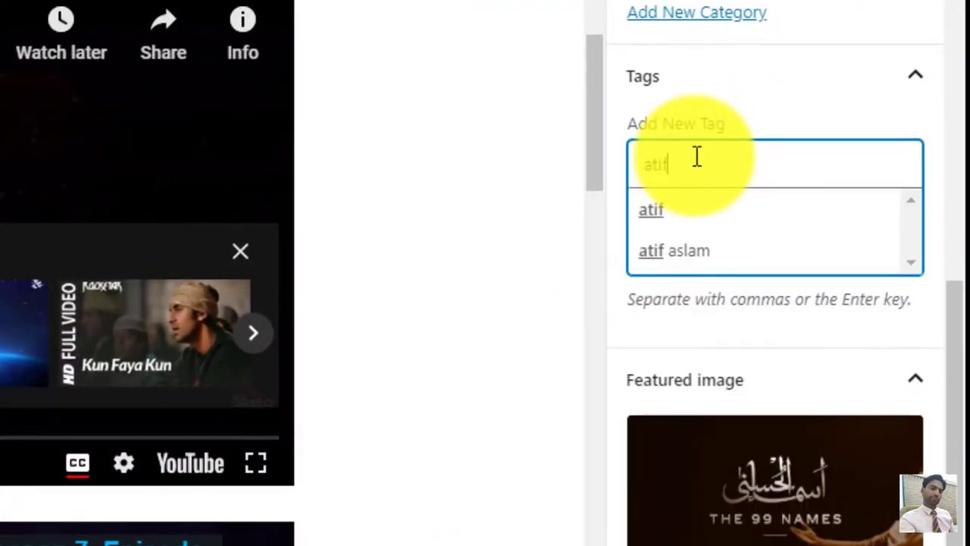
text( aslam)
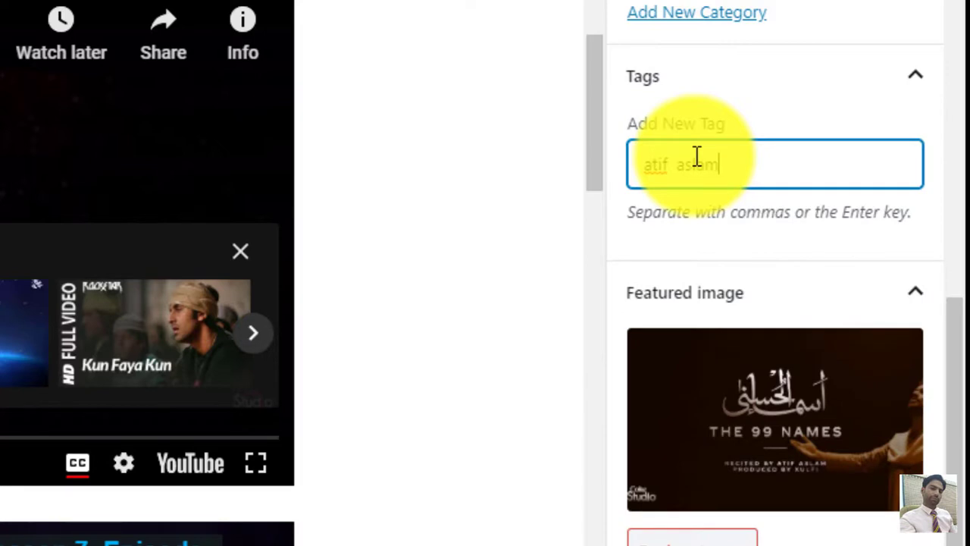
text(smau)
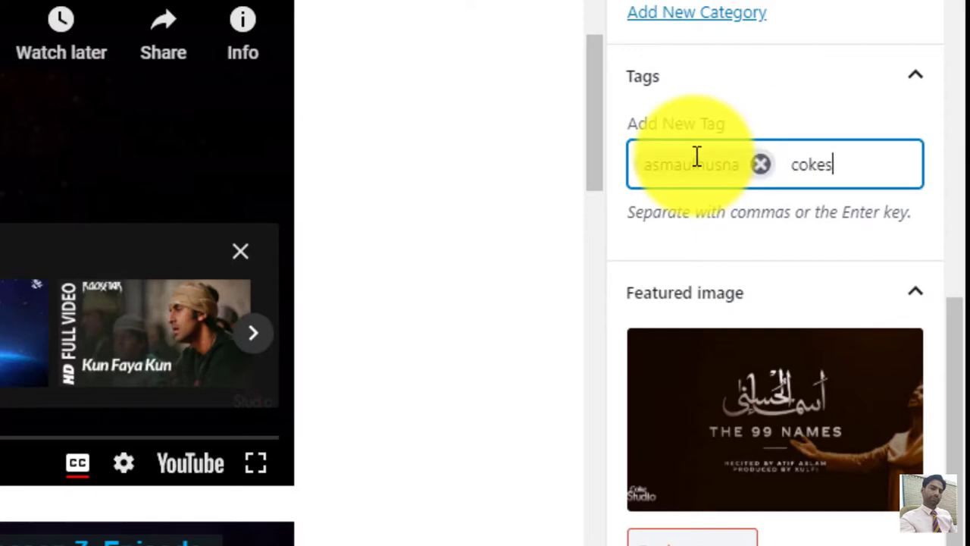
text(io)
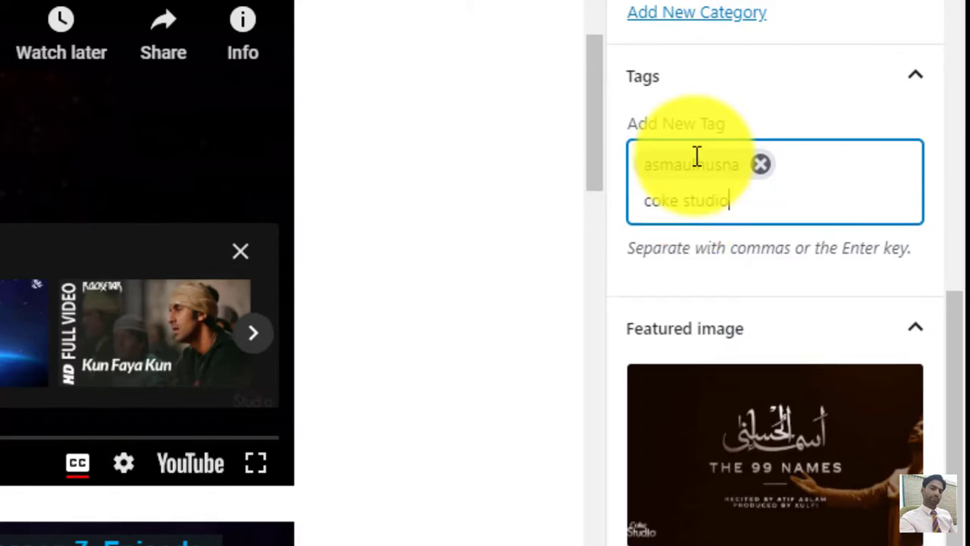
key(Return)
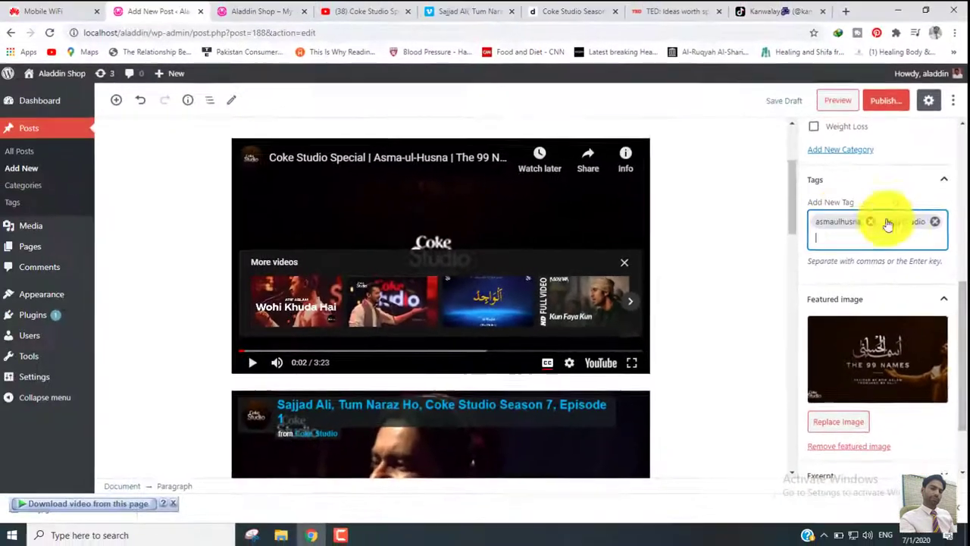
- Create a new post category named tiktok without a parent category
drag(964, 360, 954, 288)
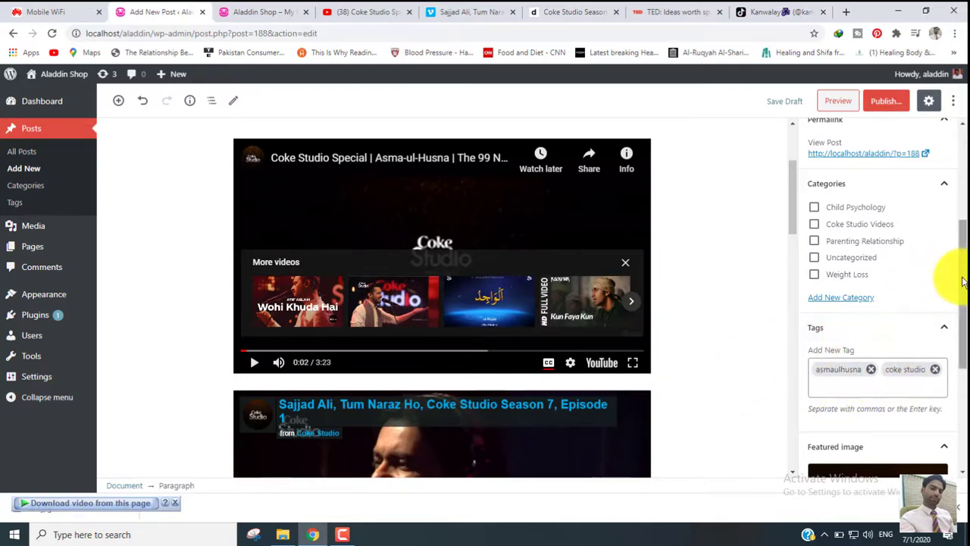
drag(963, 277, 961, 262)
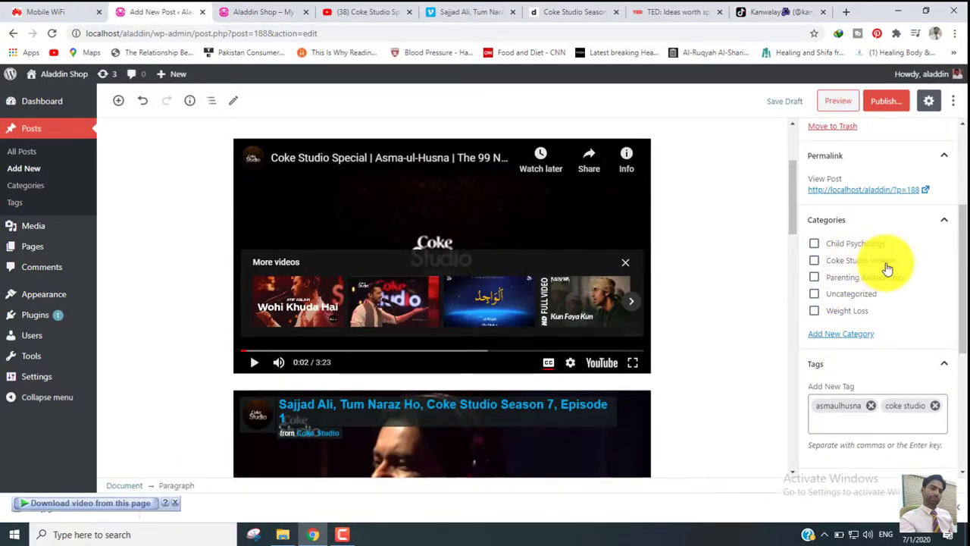
click(815, 262)
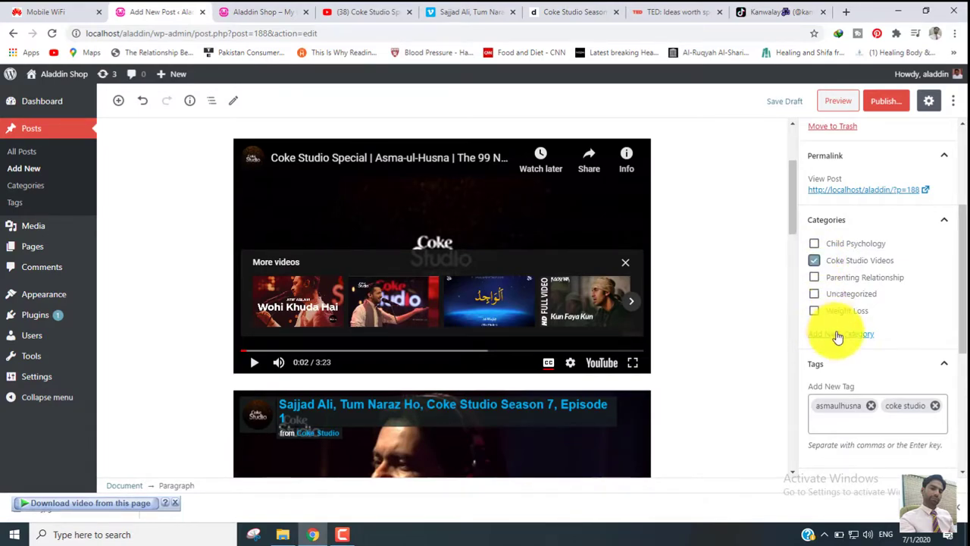
click(815, 262)
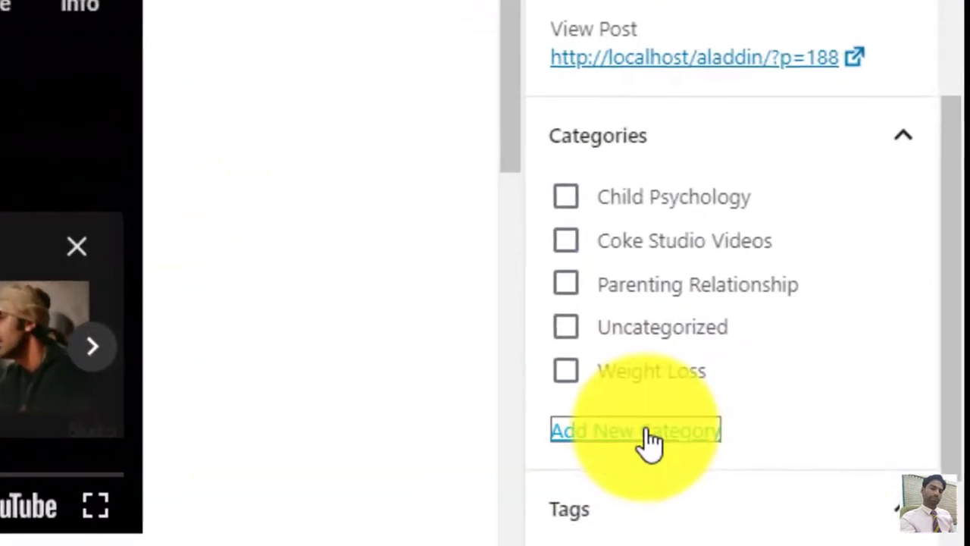
click(845, 335)
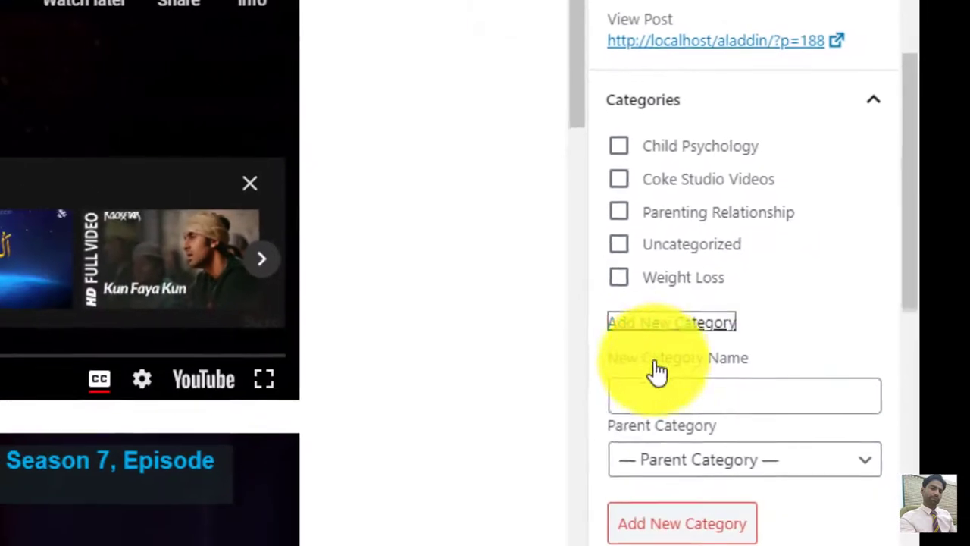
click(620, 473)
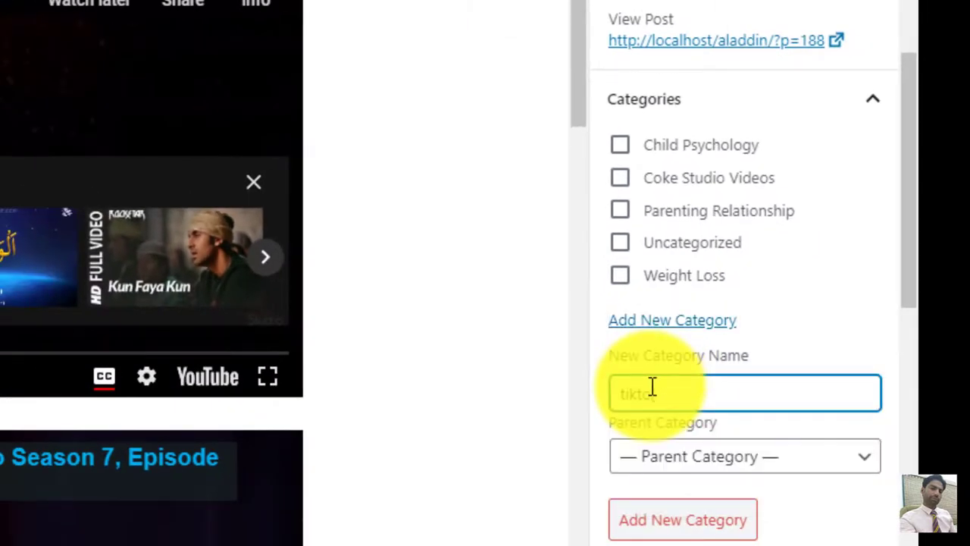
text(k)
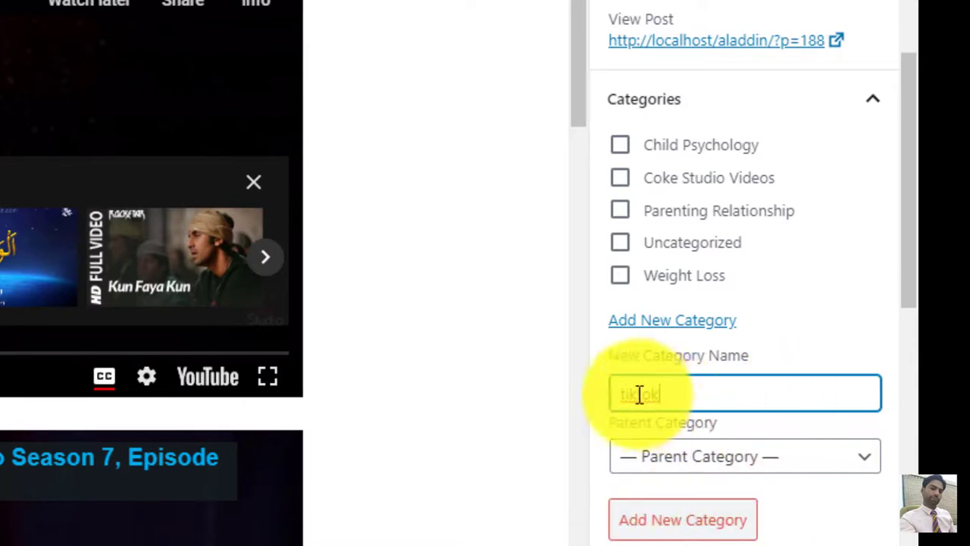
click(655, 523)
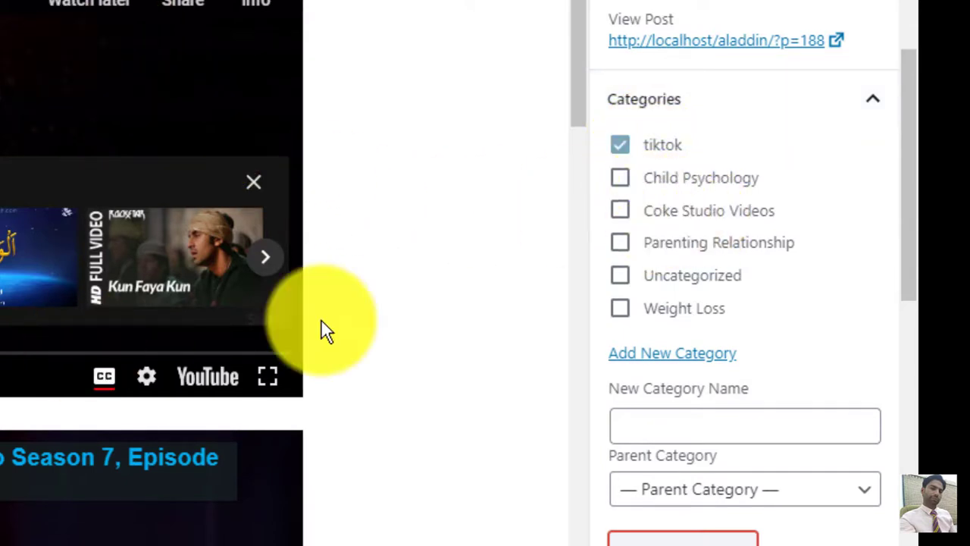
- Assign the post to the Coke Studio Videos category instead of tiktok and set its post format to Video
click(623, 212)
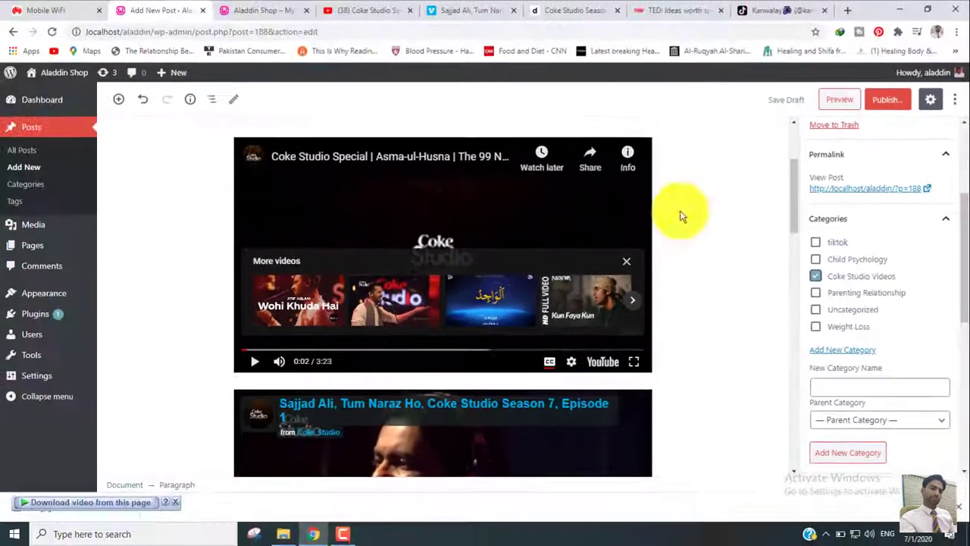
drag(964, 277, 969, 222)
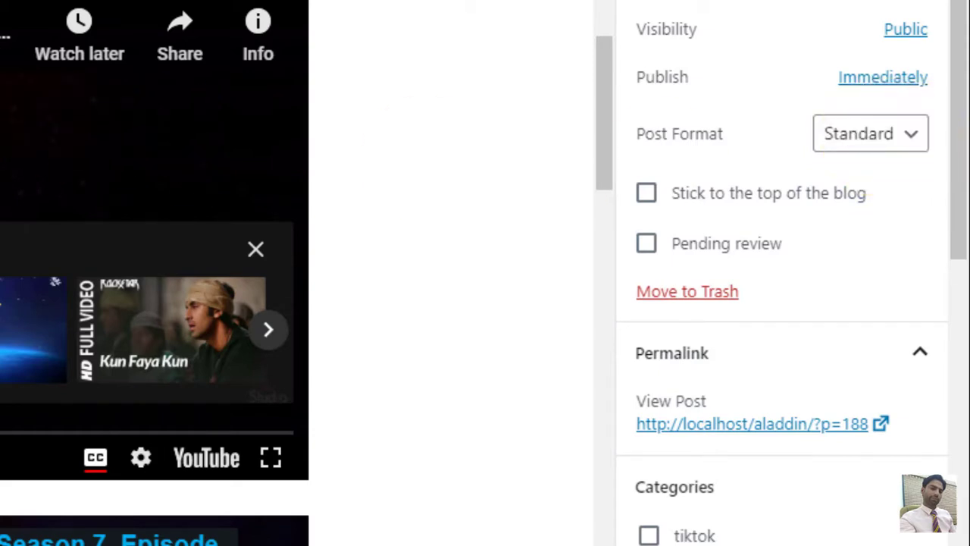
click(895, 144)
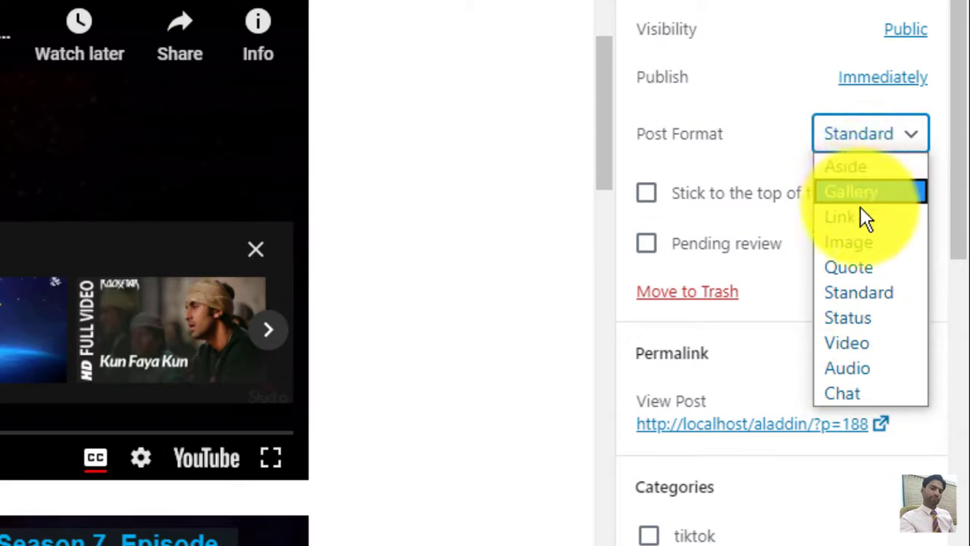
click(862, 345)
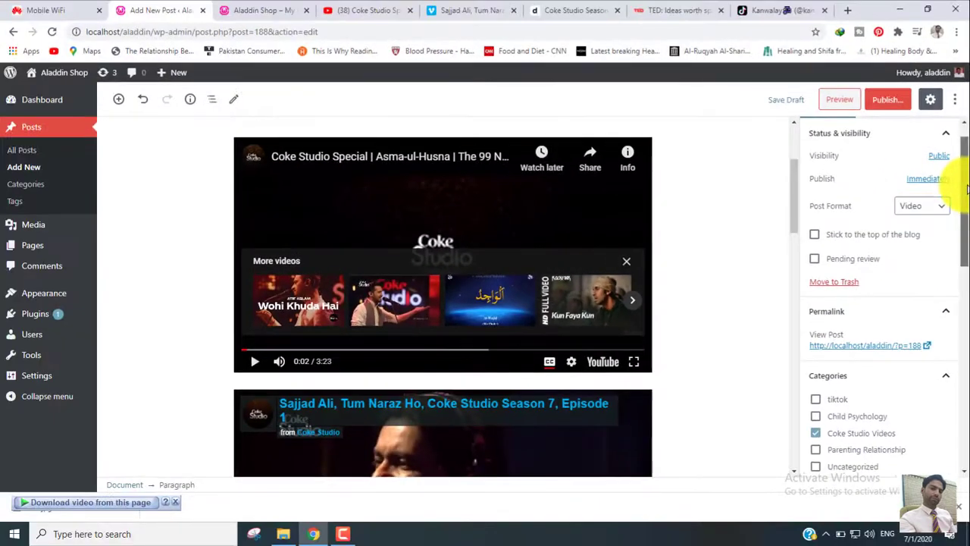
- Publish the post and open its published page on the site
scroll(951, 144, up, 1)
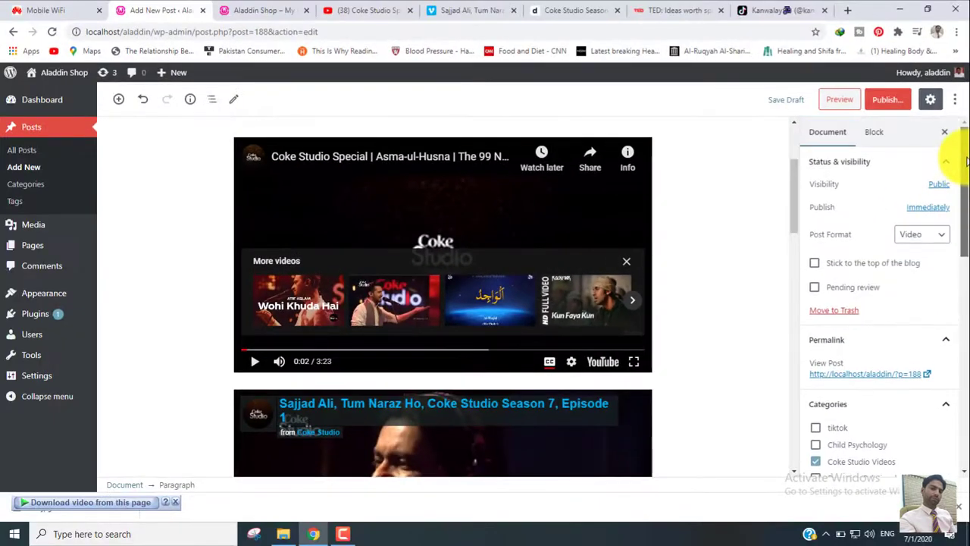
click(885, 100)
click(885, 100)
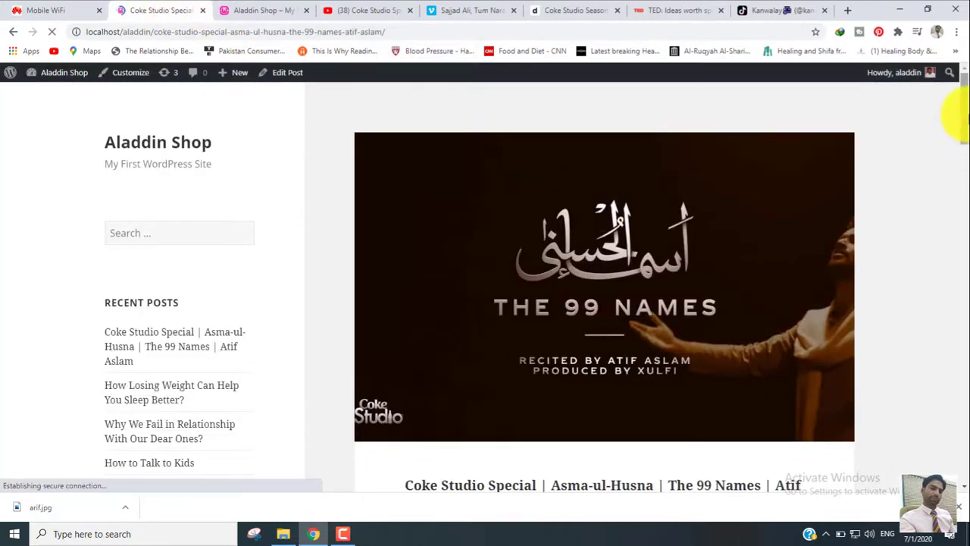
- Look over the published post's featured image, title and embedded YouTube, Vimeo, Dailymotion and TikTok videos
scroll(967, 108, down, 3)
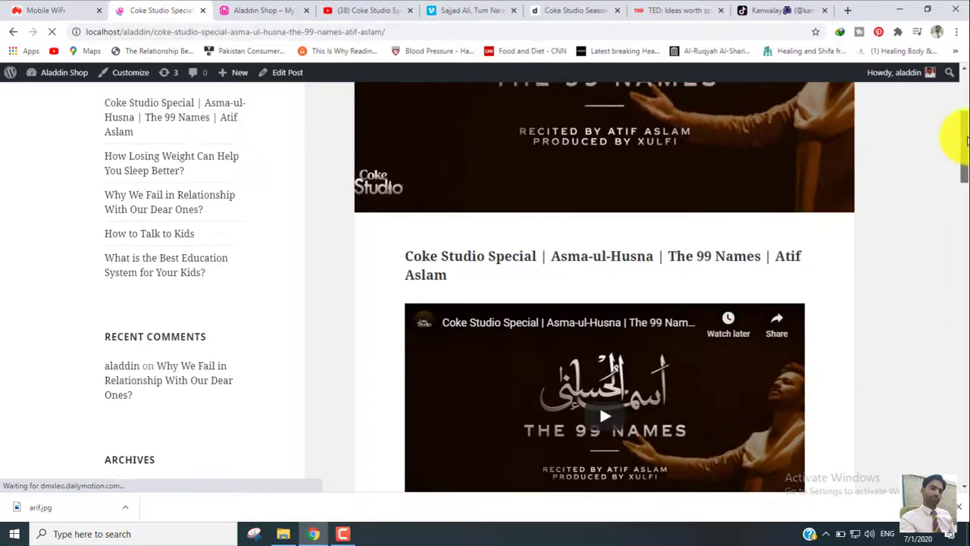
scroll(967, 111, up, 3)
drag(961, 106, 845, 142)
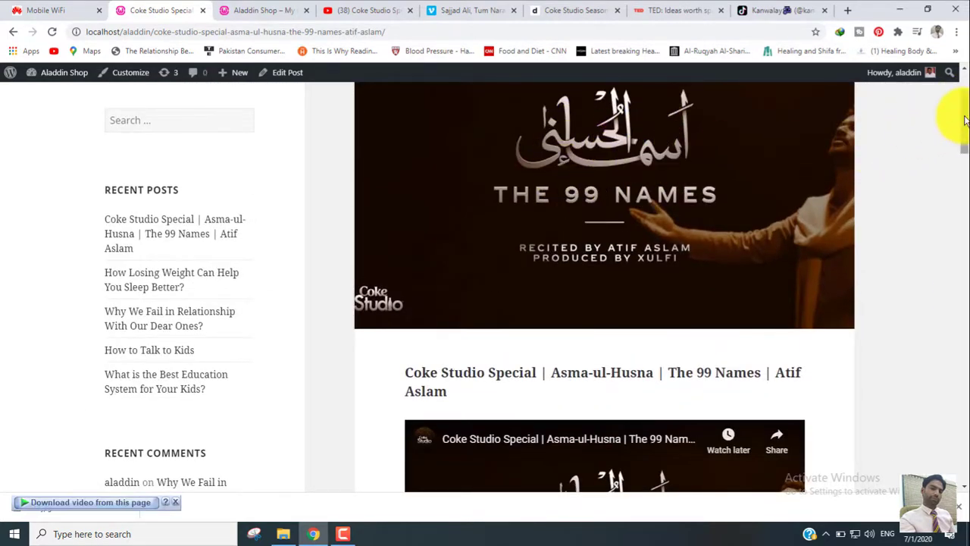
drag(965, 120, 962, 153)
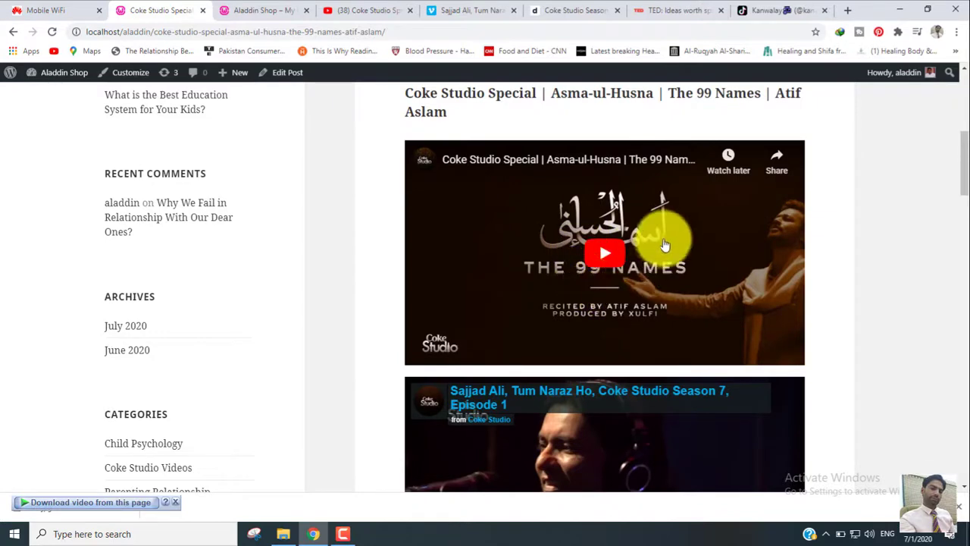
drag(956, 190, 957, 232)
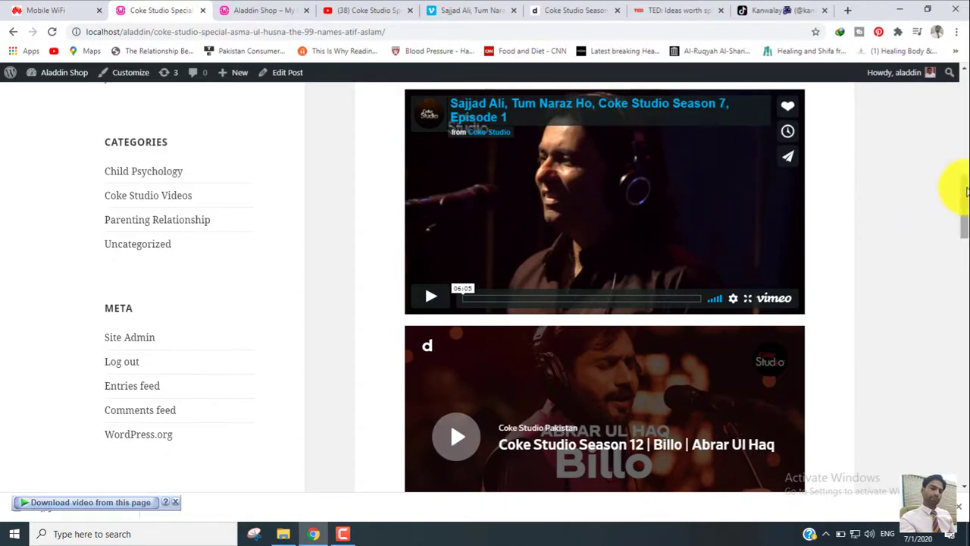
drag(966, 191, 963, 224)
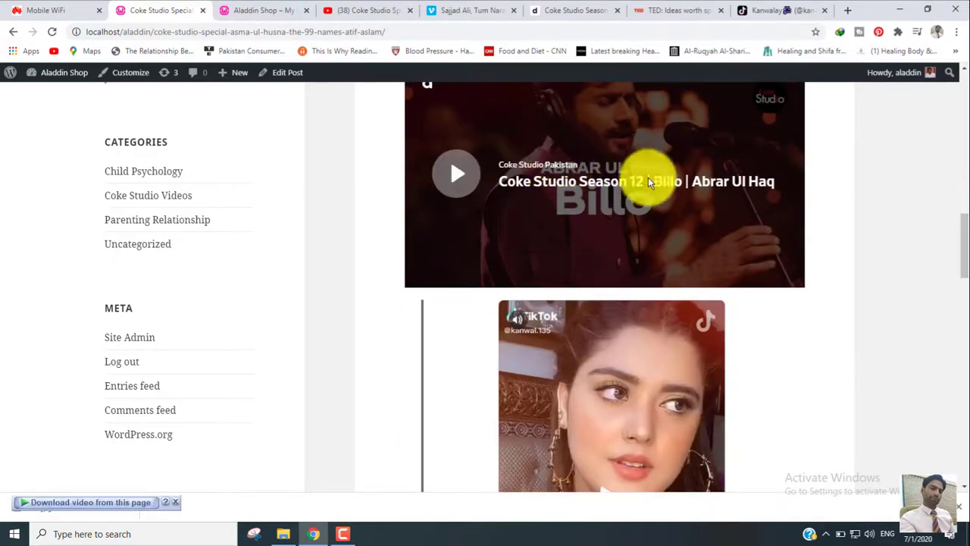
drag(964, 259, 957, 296)
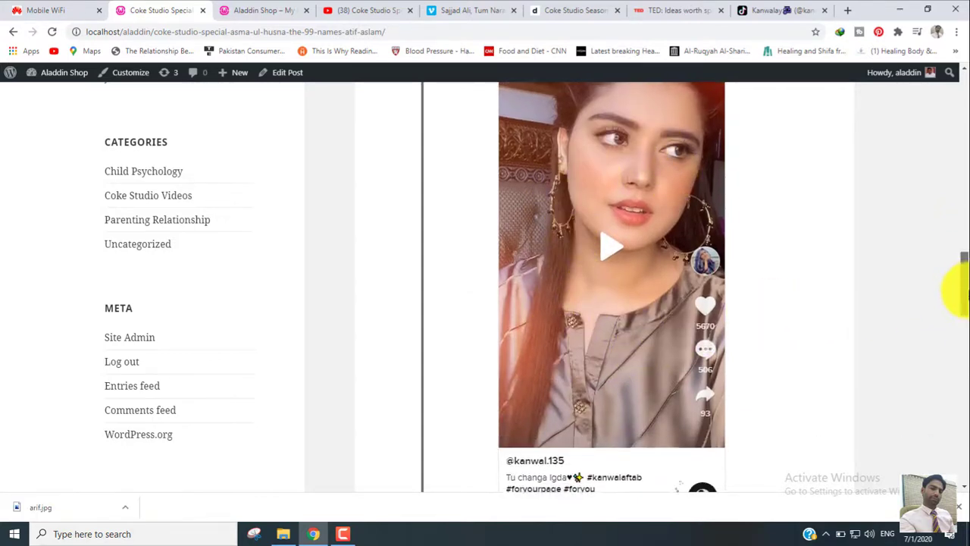
drag(961, 281, 957, 159)
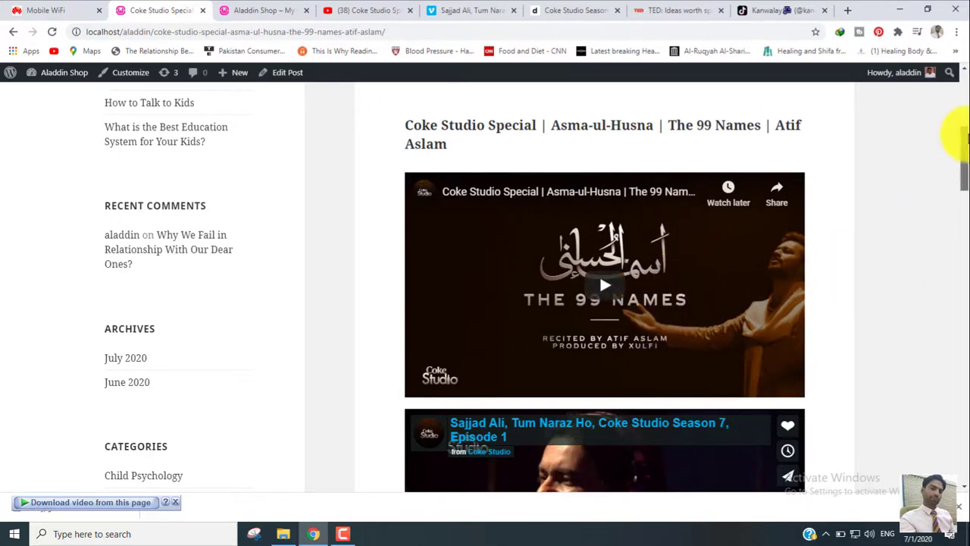
drag(964, 135, 964, 102)
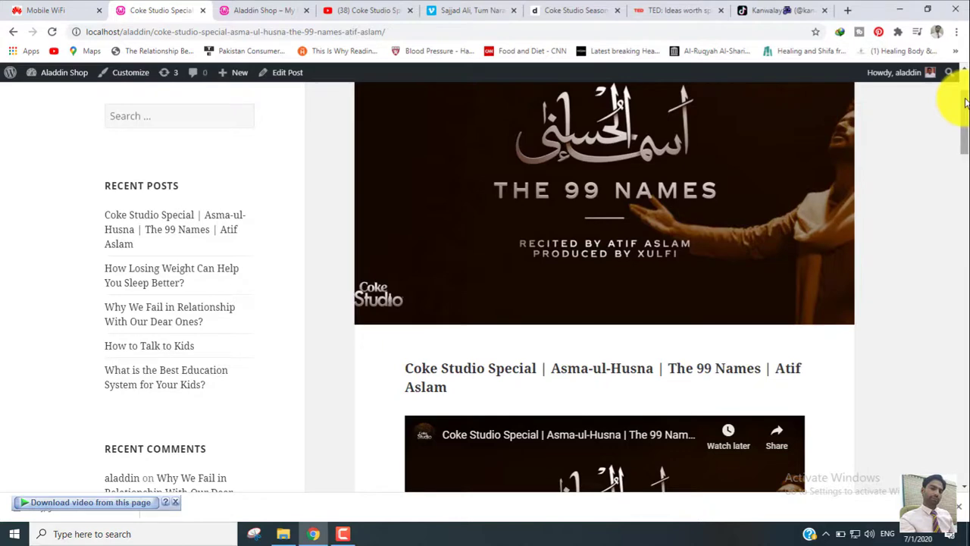
- Reload the Aladdin Shop home page and check how the new post and its embedded videos appear there
click(266, 10)
click(52, 32)
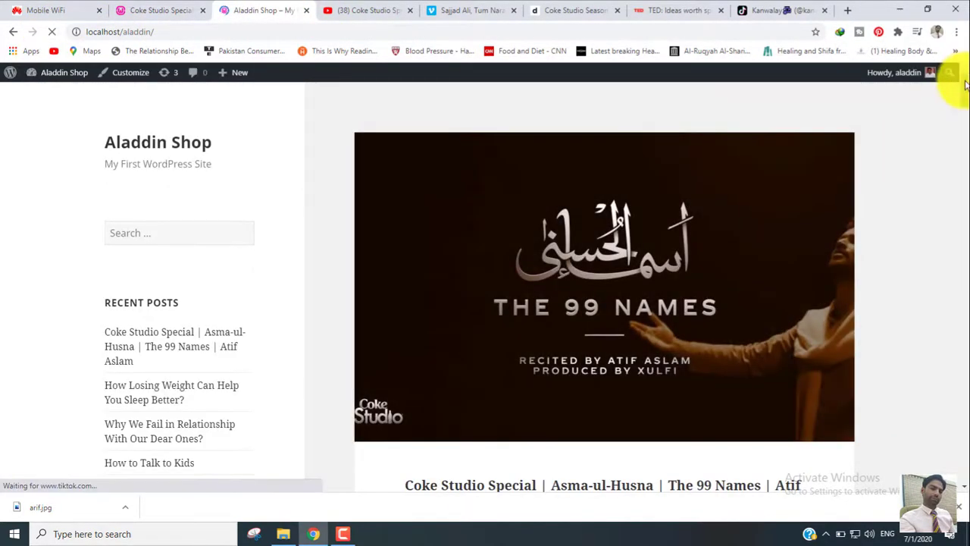
drag(965, 85, 964, 155)
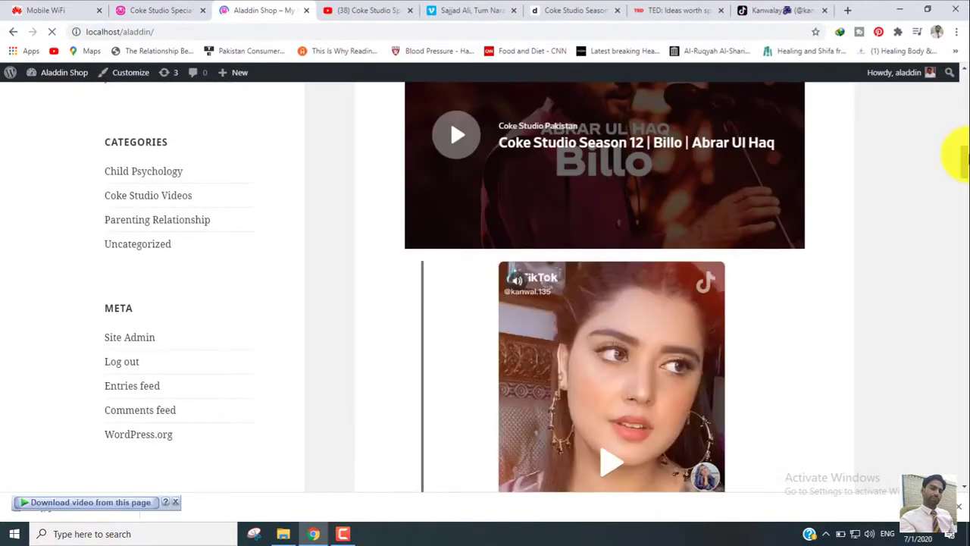
drag(964, 155, 964, 73)
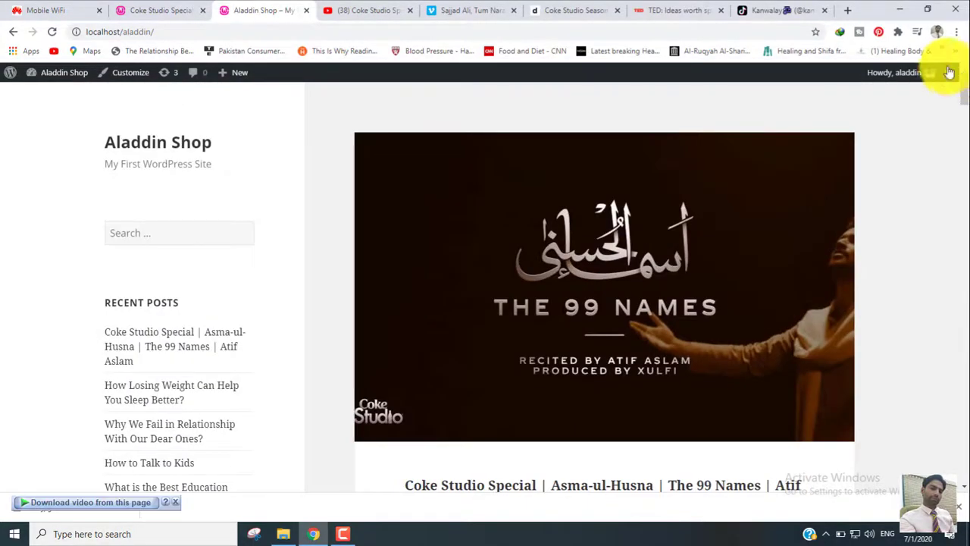